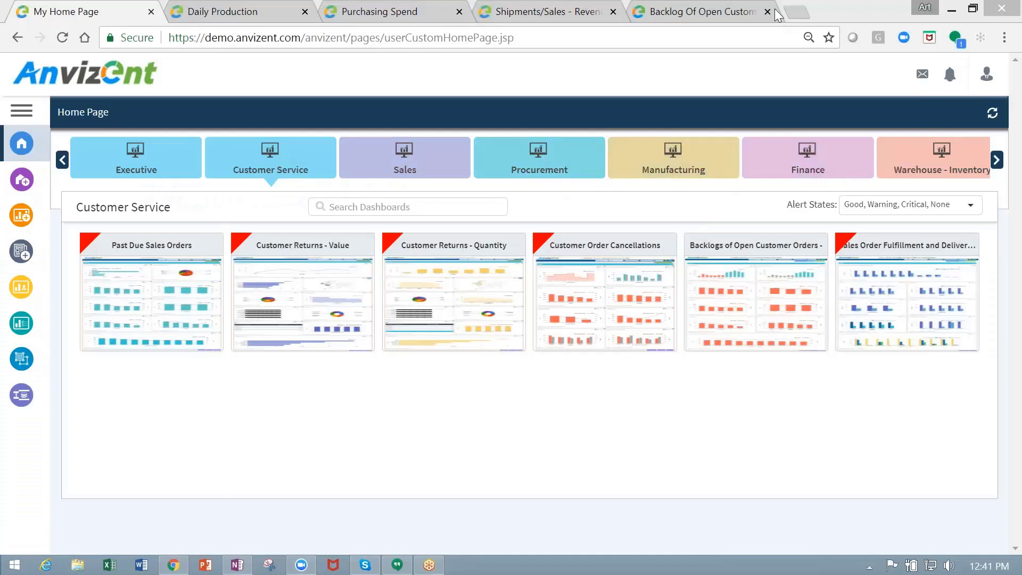
# Browse the full range of dashboard categories on the home page, from Executive through HR
pyautogui.click(996, 161)
pyautogui.click(995, 161)
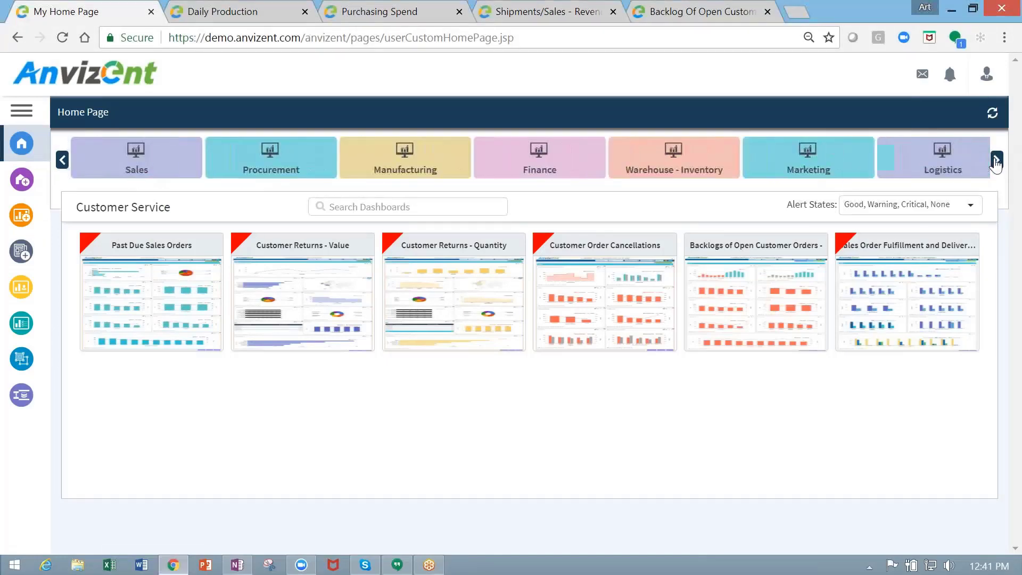
pyautogui.click(995, 160)
pyautogui.click(993, 165)
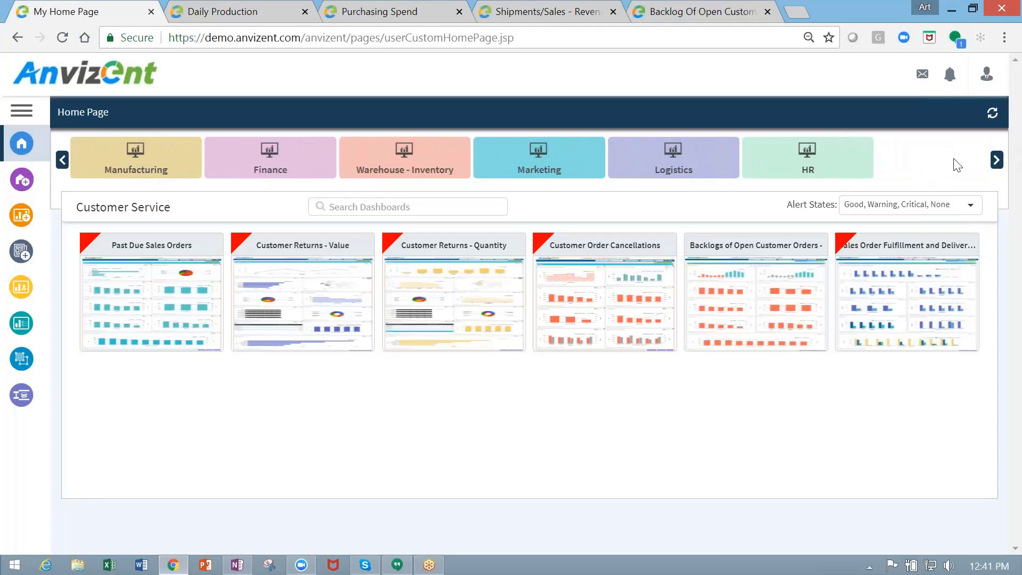
pyautogui.click(995, 162)
pyautogui.click(994, 162)
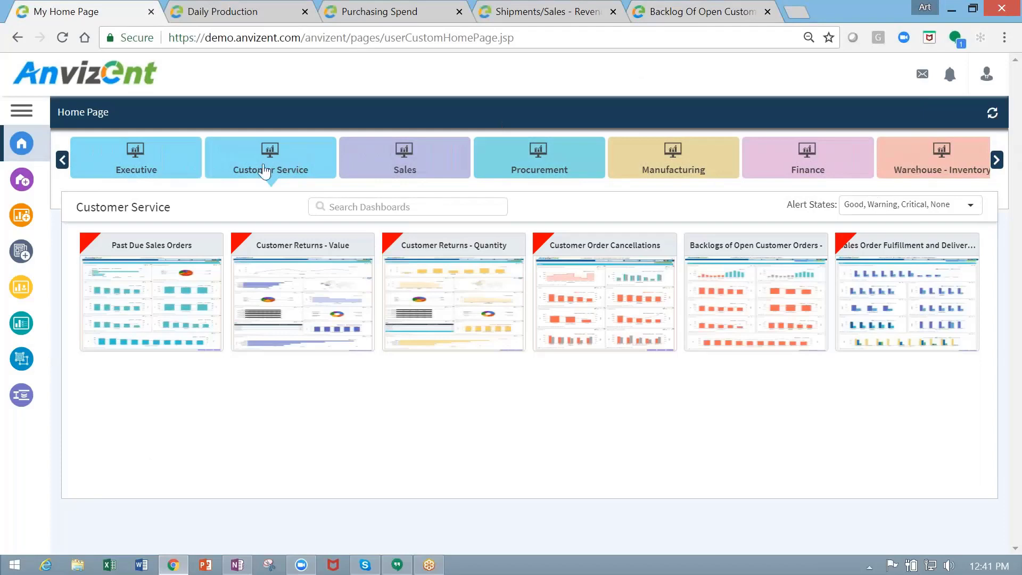
# Open the Backlog Of Open Customer Orders dashboard and examine the monthly backlog value and quantity charts
pyautogui.moveTo(745, 295)
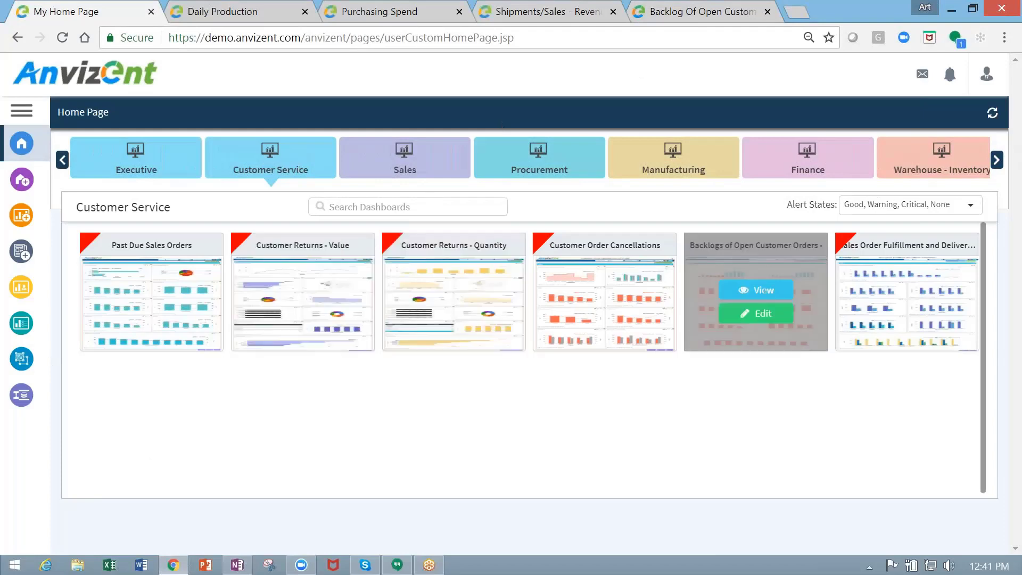
pyautogui.click(708, 12)
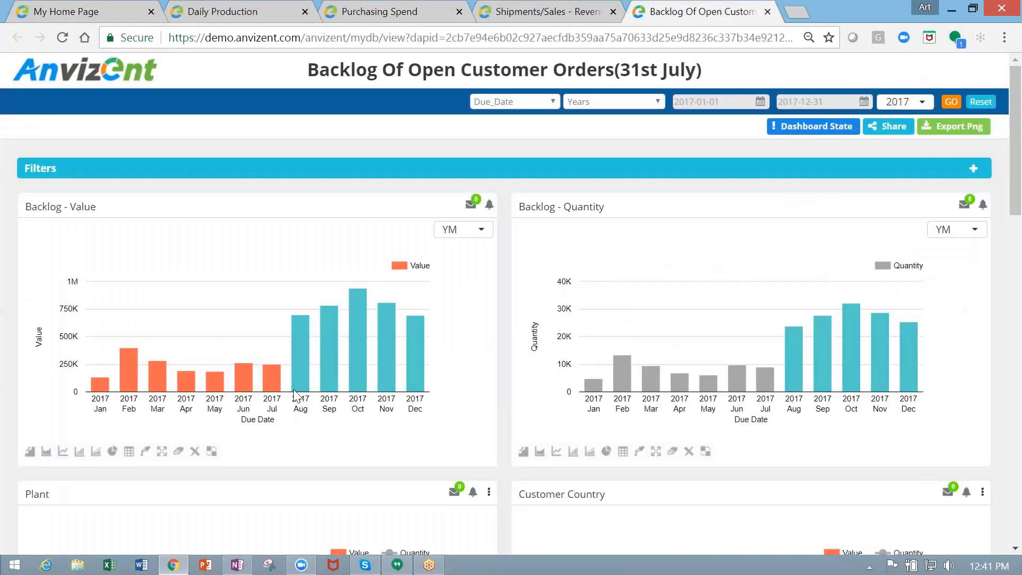
pyautogui.moveTo(293, 390)
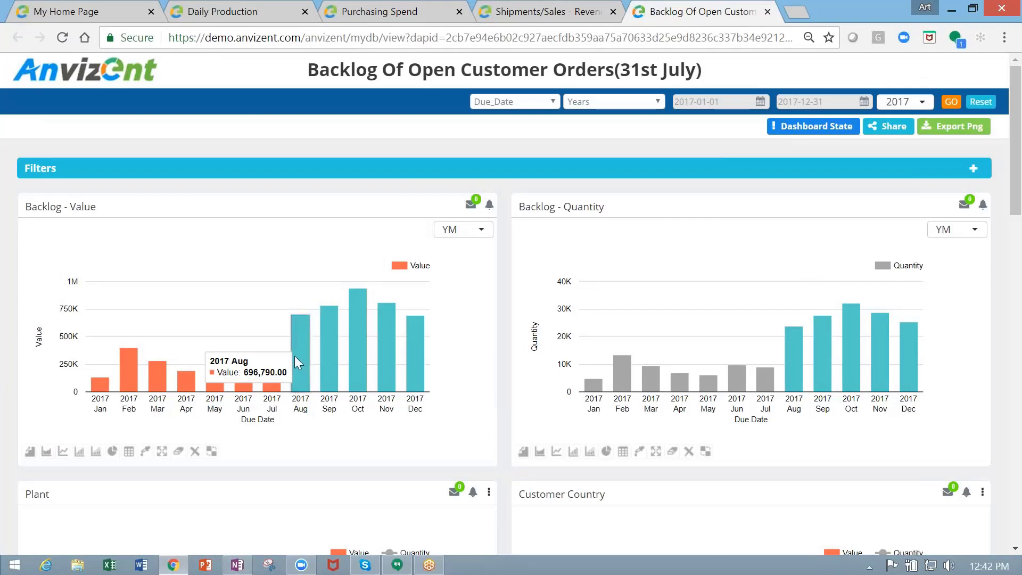
pyautogui.moveTo(337, 355)
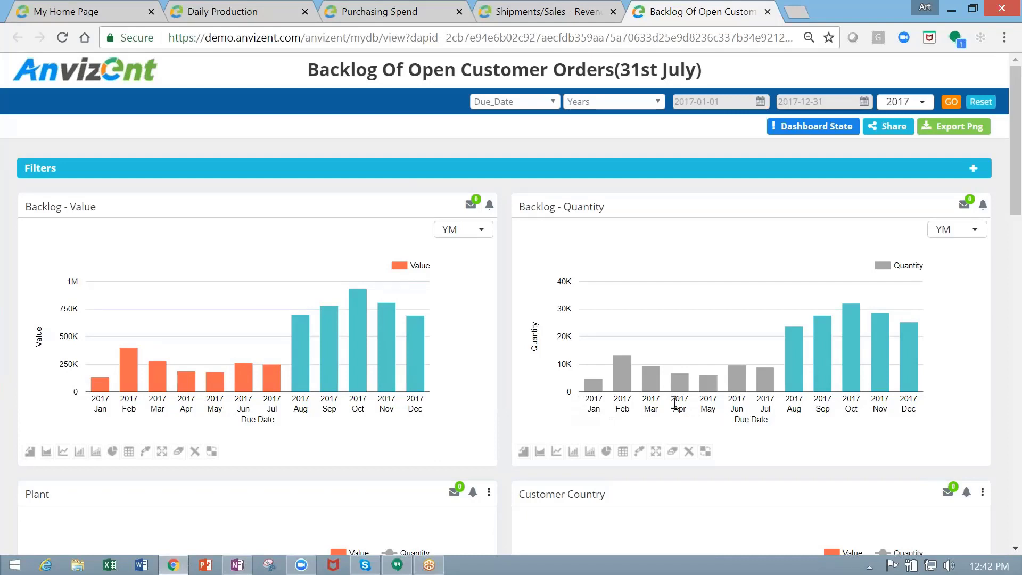
pyautogui.moveTo(844, 290)
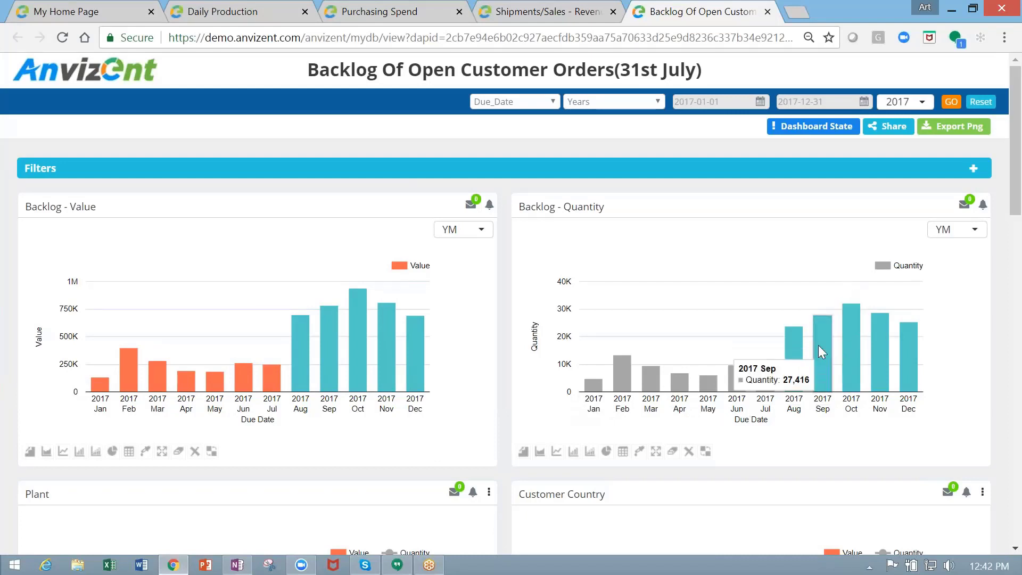
# Filter the backlog dashboard to product category P_C_01 and collapse the filter section
pyautogui.click(696, 171)
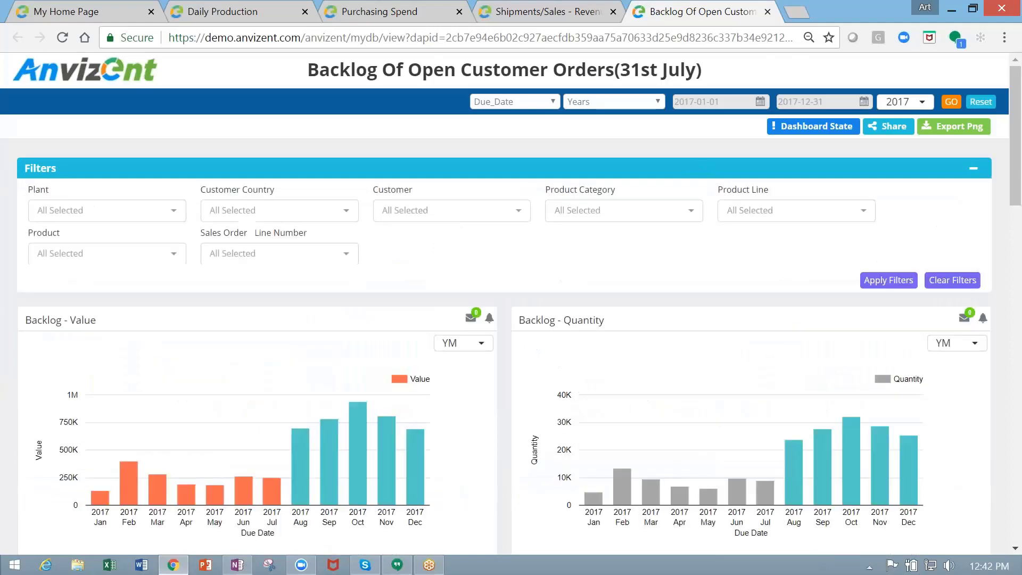
pyautogui.click(680, 215)
pyautogui.click(560, 297)
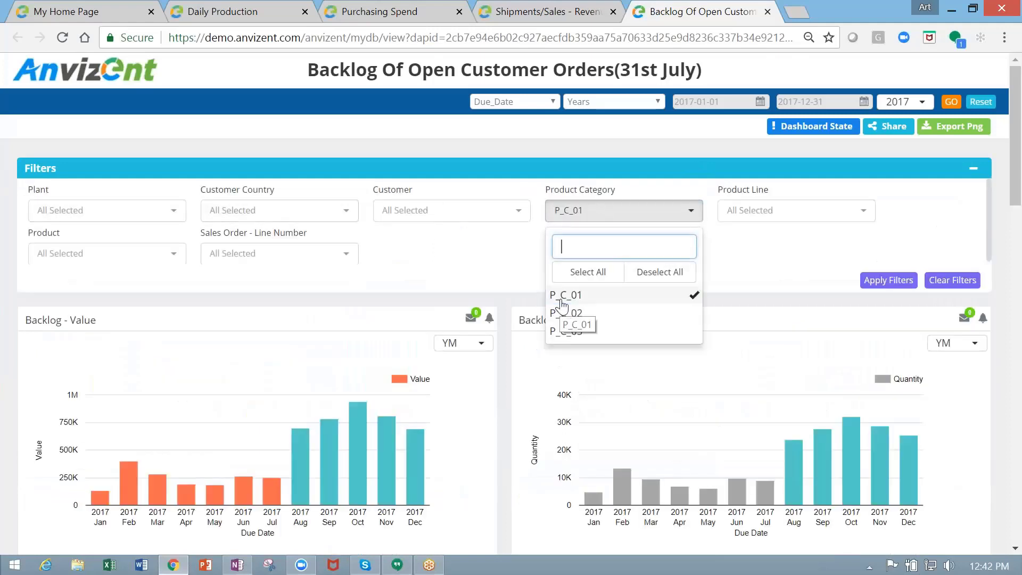
pyautogui.click(888, 279)
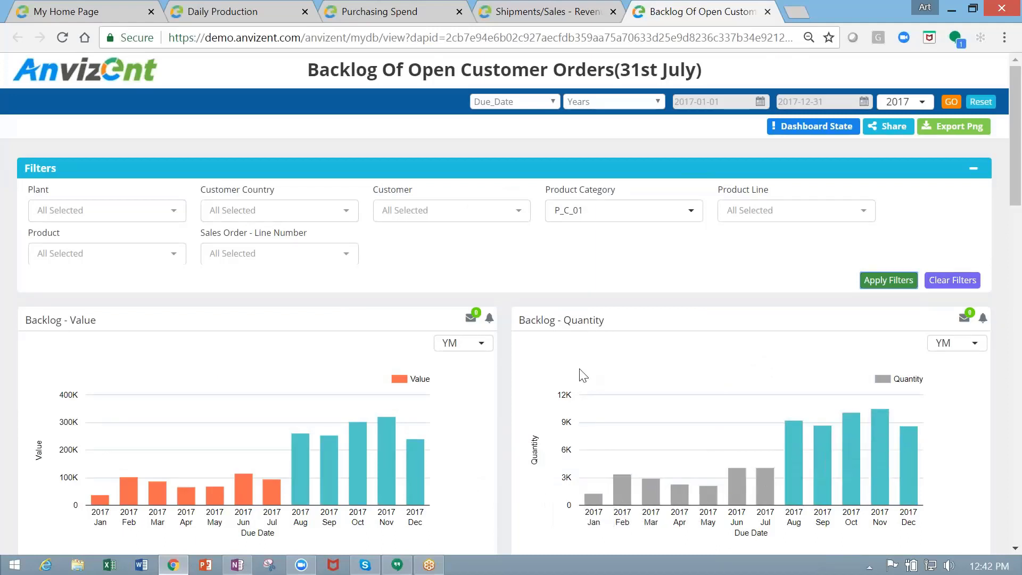
pyautogui.click(666, 171)
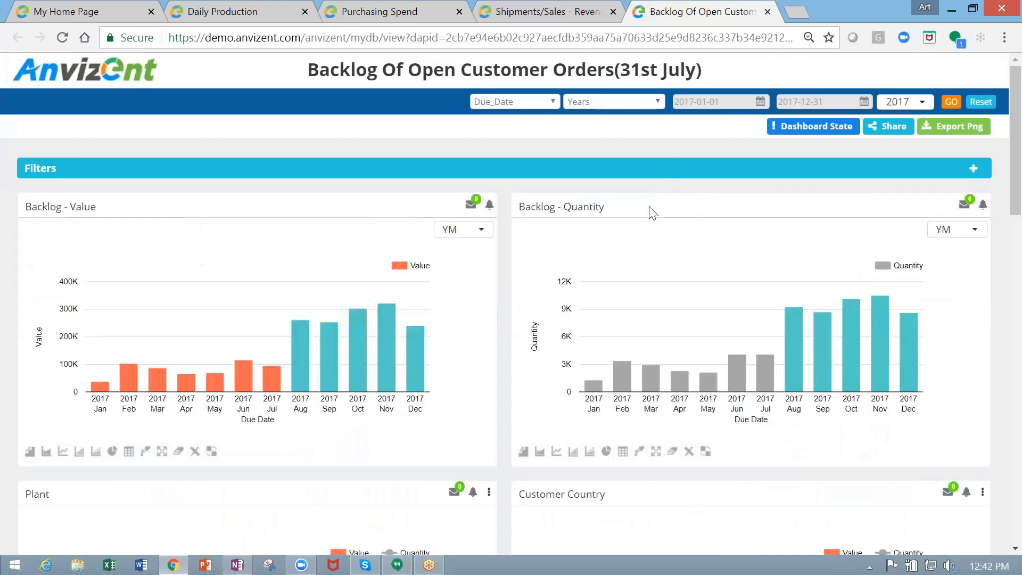
# Drill the backlog dashboard down to the Florida Plant from the Plant chart
pyautogui.scroll(-3, 647, 209)
pyautogui.scroll(-3, 647, 209)
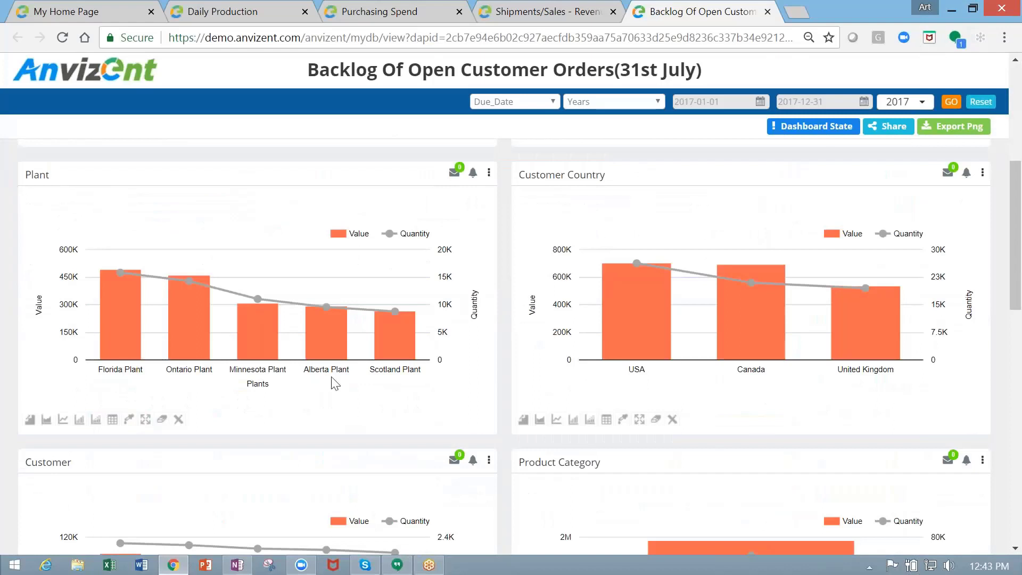
pyautogui.moveTo(200, 340)
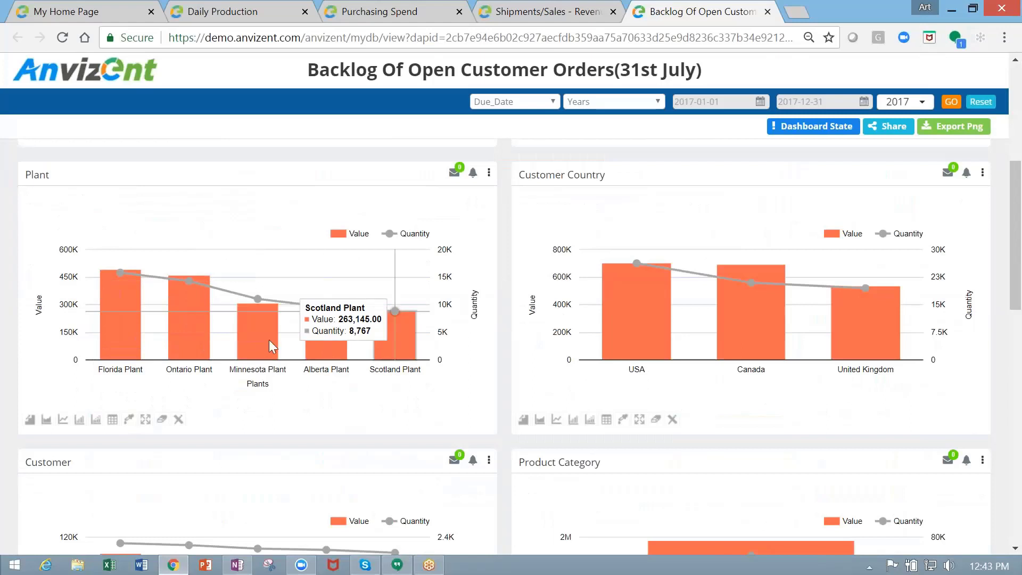
pyautogui.doubleClick(120, 302)
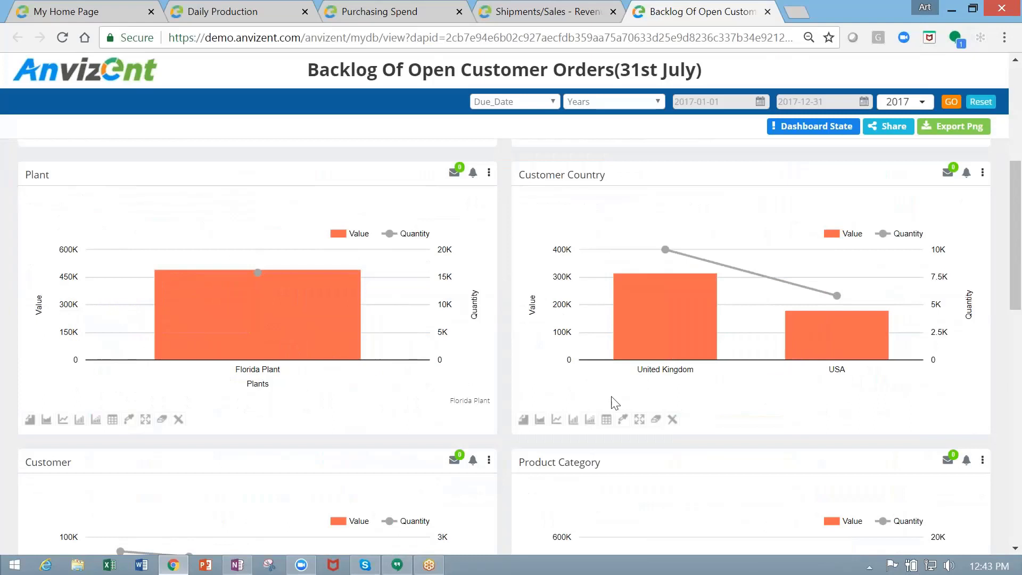
# Examine the Florida Plant's backlog by customer country and by month
pyautogui.moveTo(293, 297)
pyautogui.moveTo(670, 326)
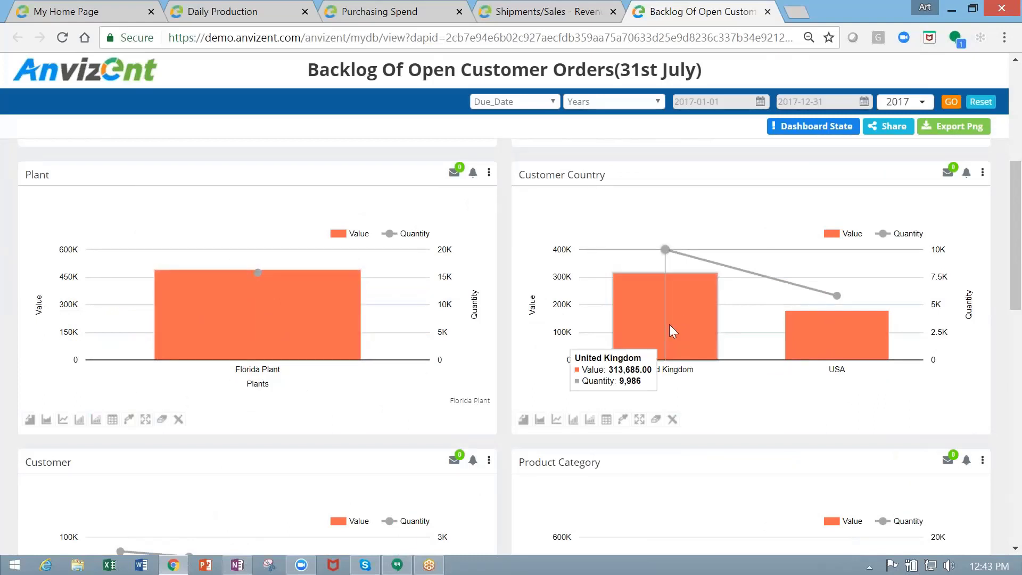
pyautogui.moveTo(848, 344)
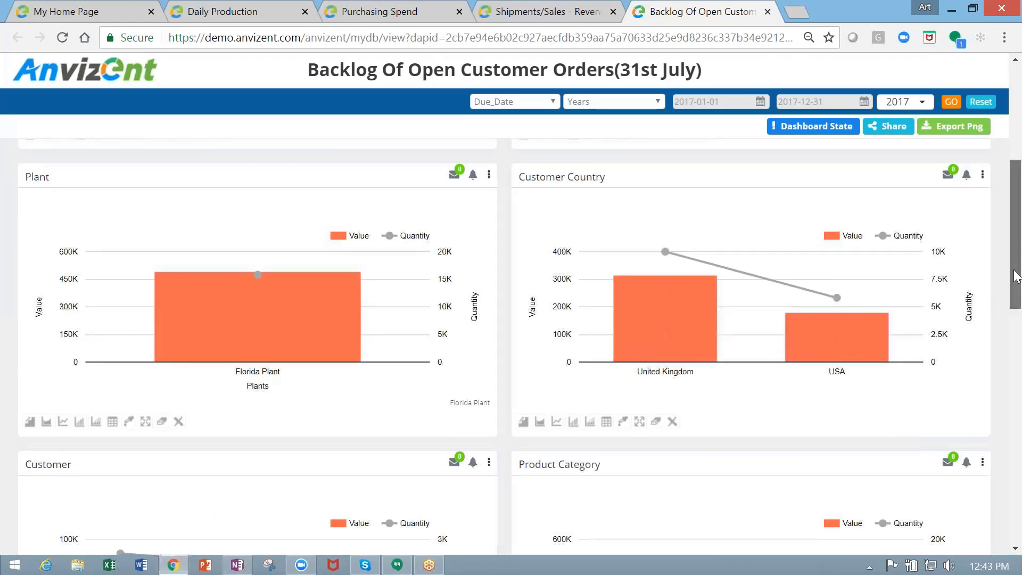
pyautogui.moveTo(1016, 277); pyautogui.dragTo(1017, 183)
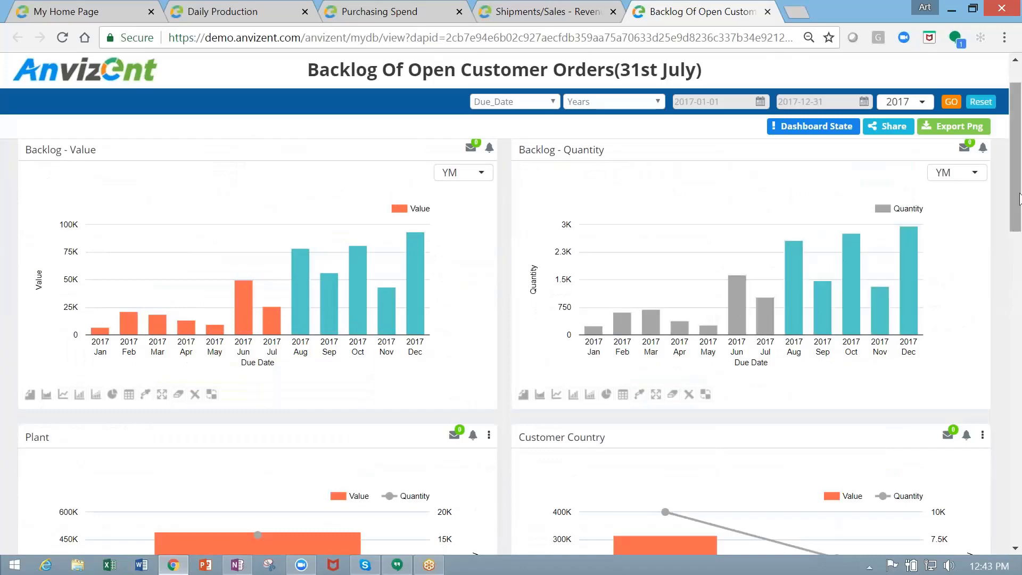
# Set the limit of the Customer backlog chart to 10 customers
pyautogui.moveTo(1020, 183); pyautogui.dragTo(1020, 328)
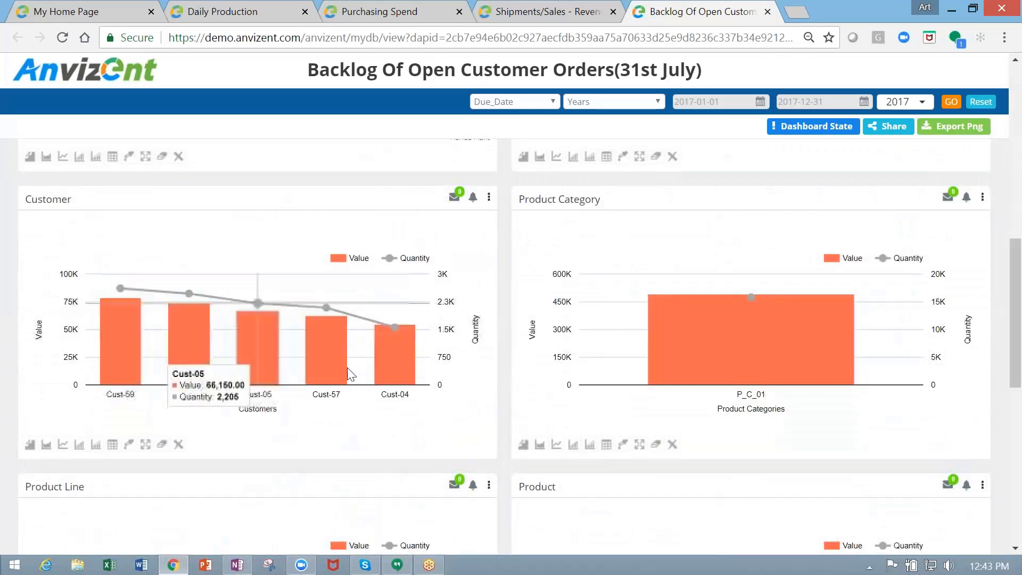
pyautogui.click(489, 198)
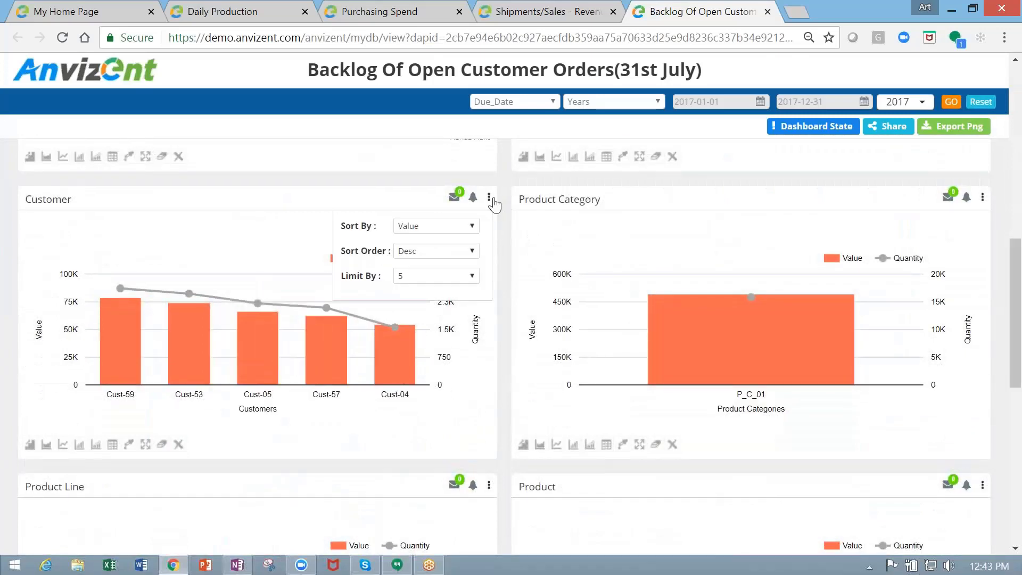
pyautogui.click(472, 275)
pyautogui.click(435, 316)
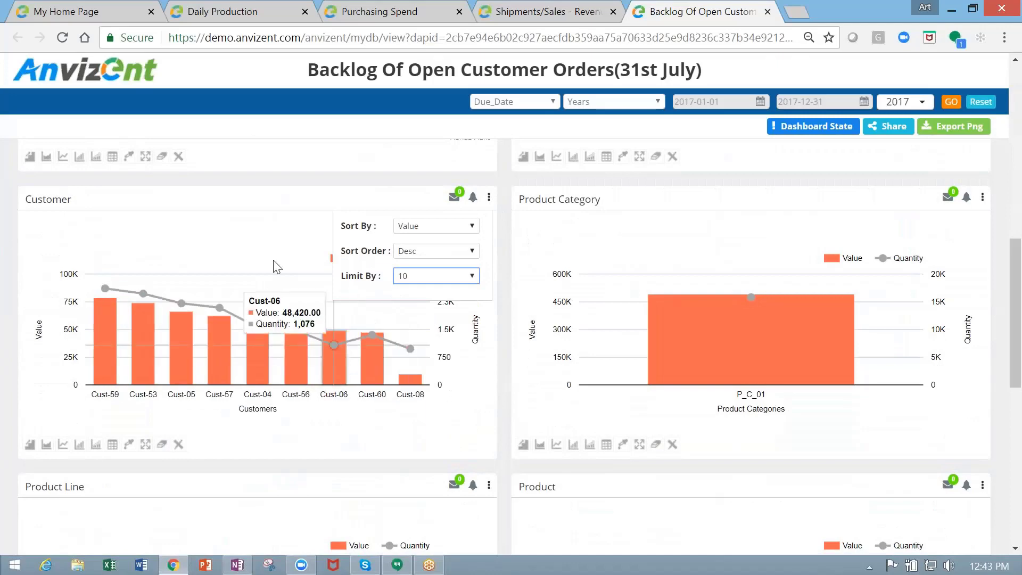
pyautogui.click(260, 233)
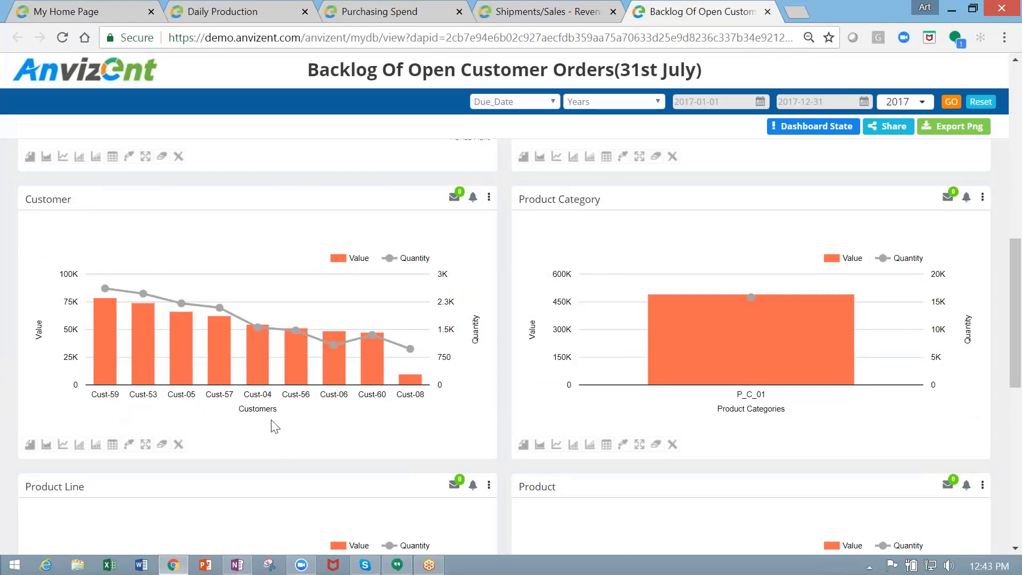
# Review the product and sales order line charts and show the backlog detail table beneath them
pyautogui.moveTo(633, 313)
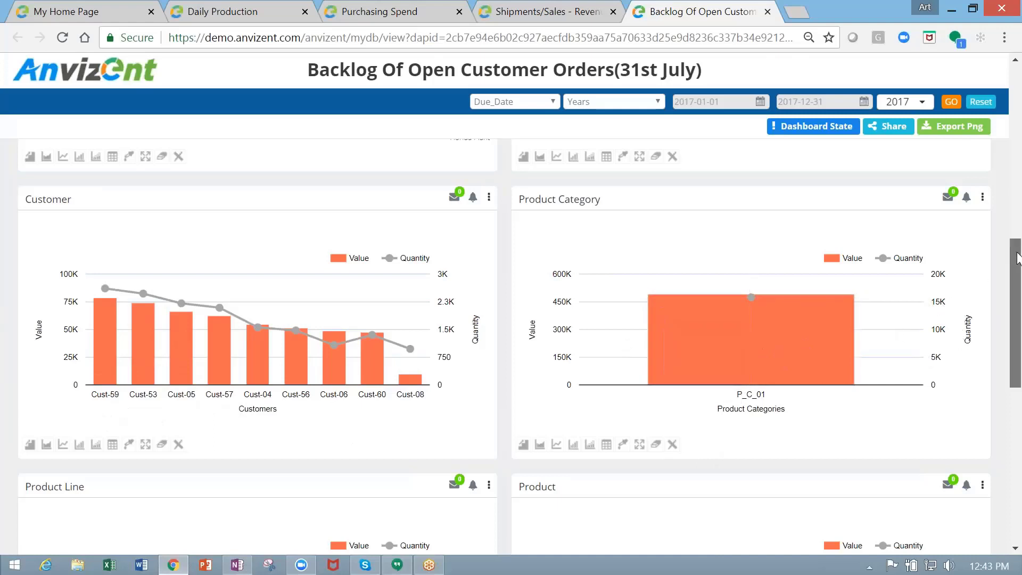
pyautogui.moveTo(1018, 259); pyautogui.dragTo(1019, 343)
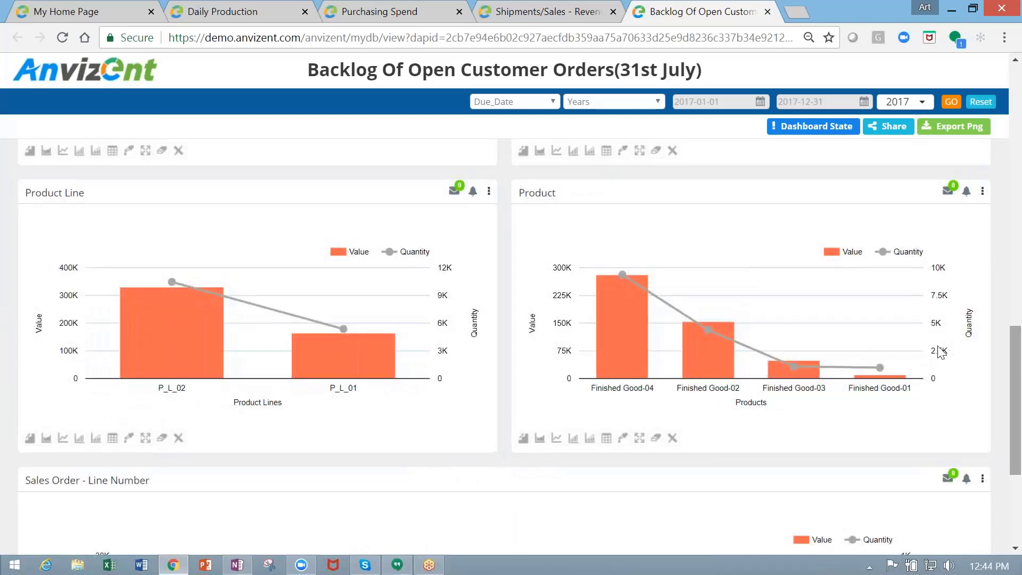
pyautogui.moveTo(323, 364)
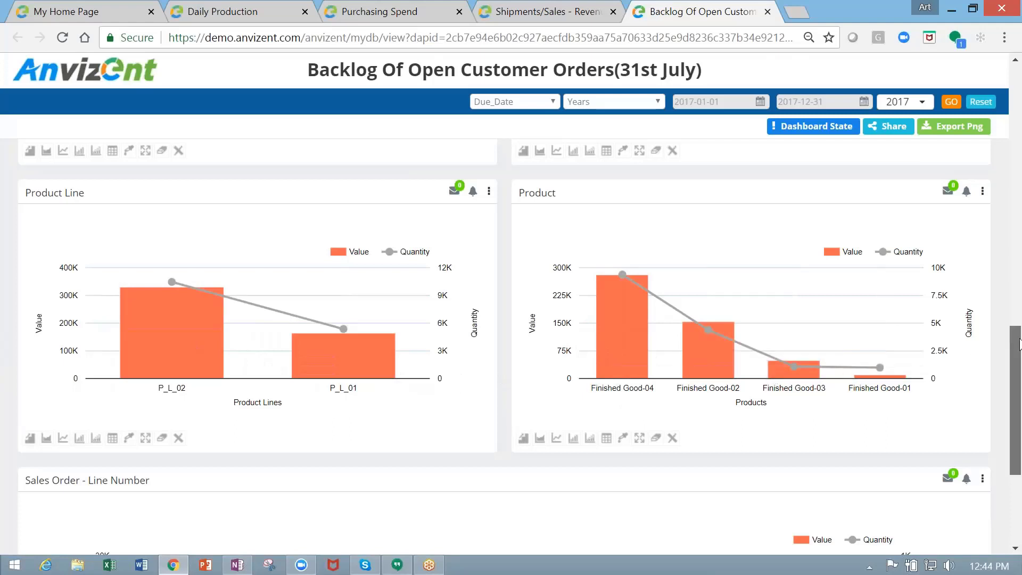
pyautogui.moveTo(1018, 344); pyautogui.dragTo(1001, 409)
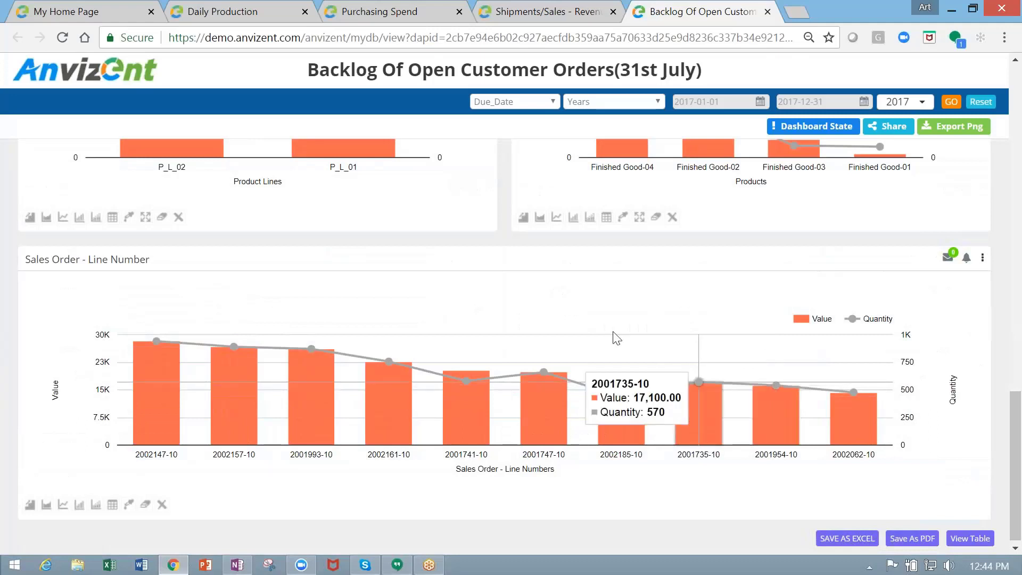
pyautogui.click(969, 538)
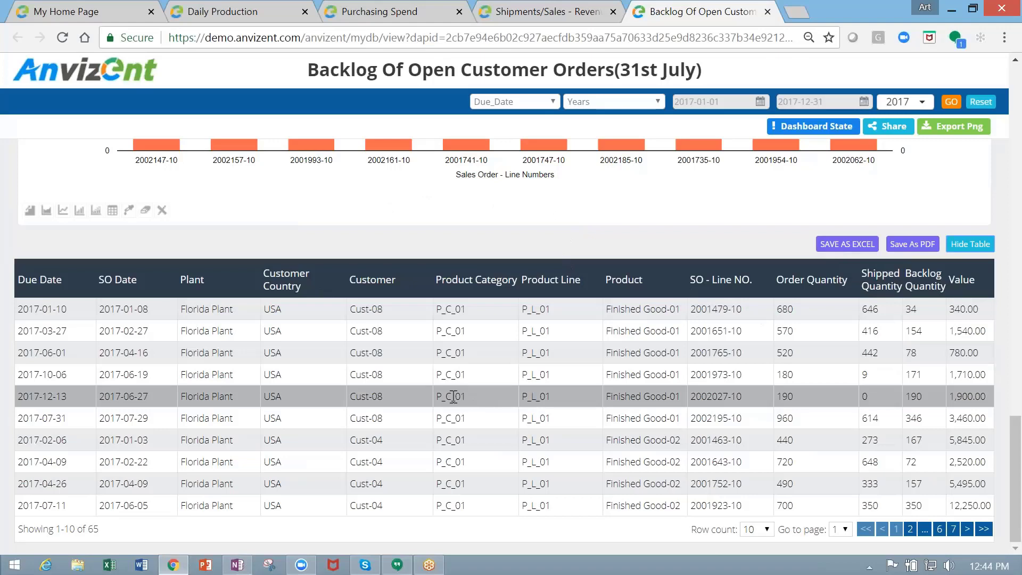
# Switch to the Shipments/Sales - Revenue dashboard and compare monthly shipment values with the threshold
pyautogui.click(58, 11)
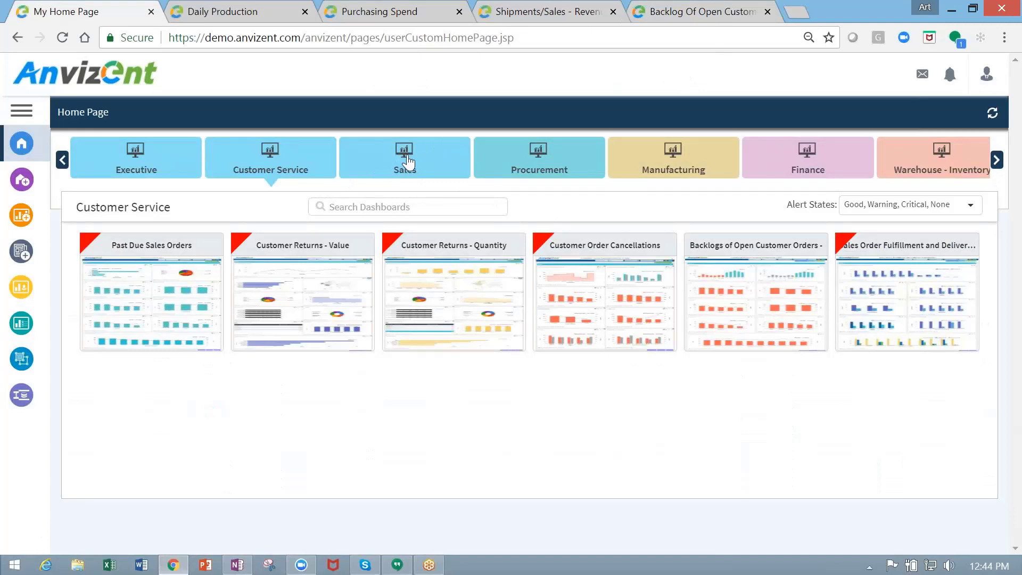
pyautogui.click(552, 13)
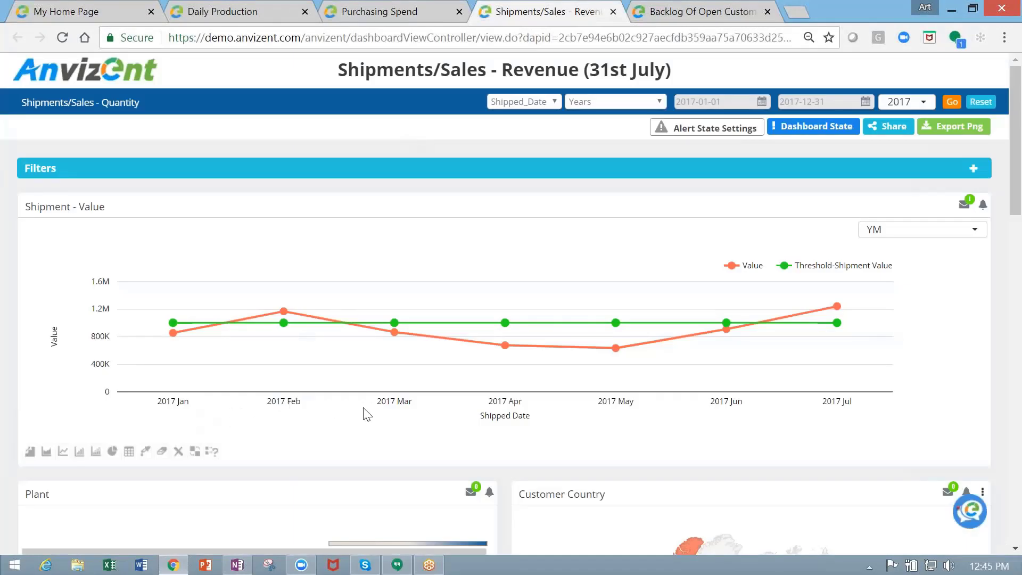
pyautogui.moveTo(283, 311)
pyautogui.moveTo(391, 334)
pyautogui.moveTo(652, 330)
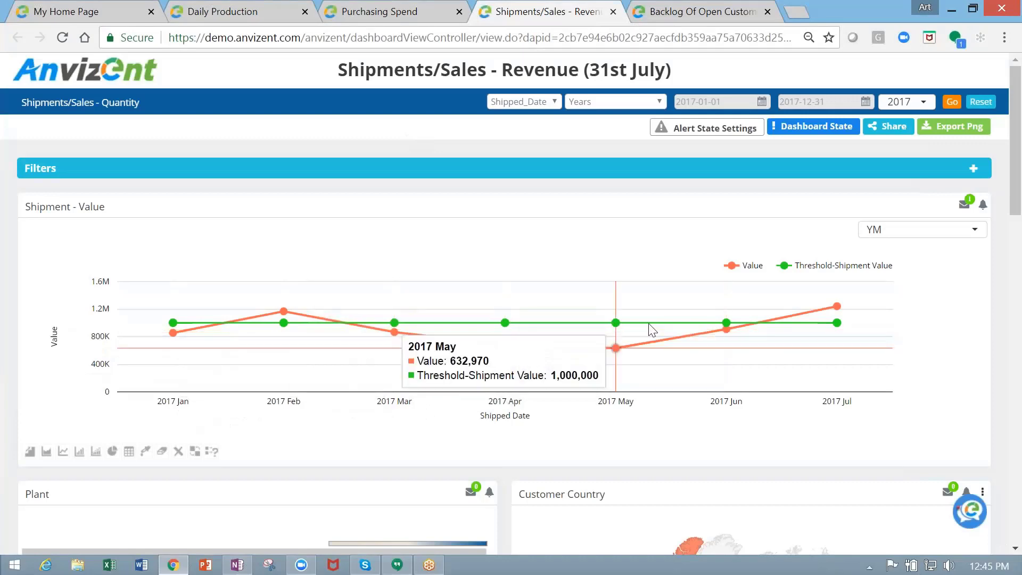
pyautogui.moveTo(722, 328)
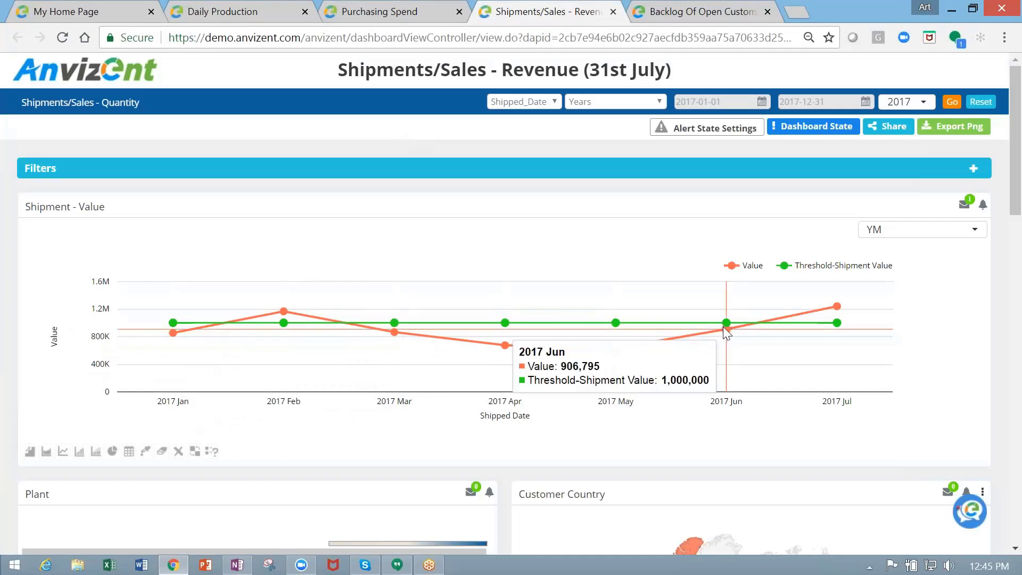
pyautogui.moveTo(521, 349)
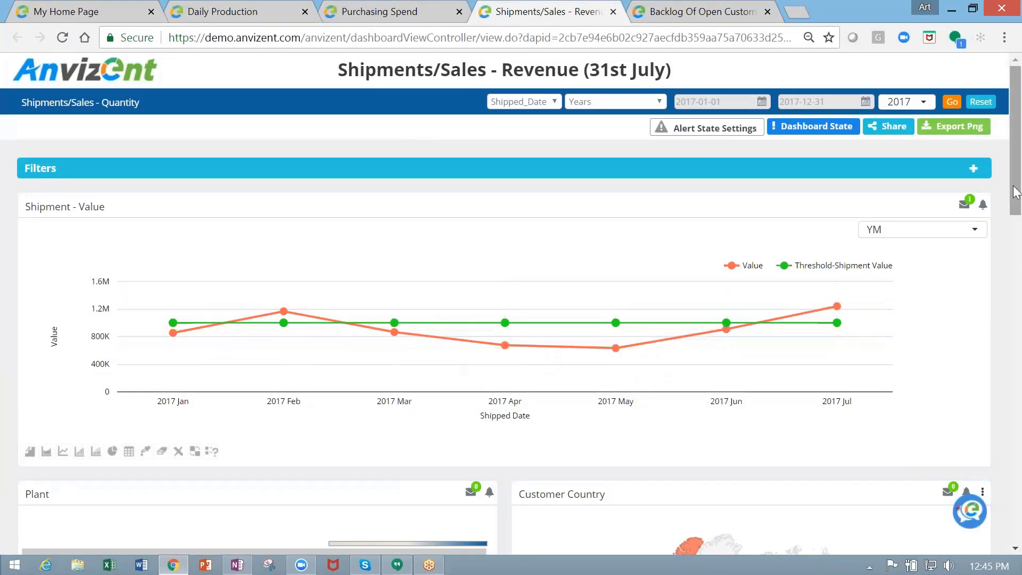
# Examine the shipment value of each plant in the Plant treemap
pyautogui.moveTo(1016, 198); pyautogui.dragTo(1020, 281)
pyautogui.moveTo(101, 344)
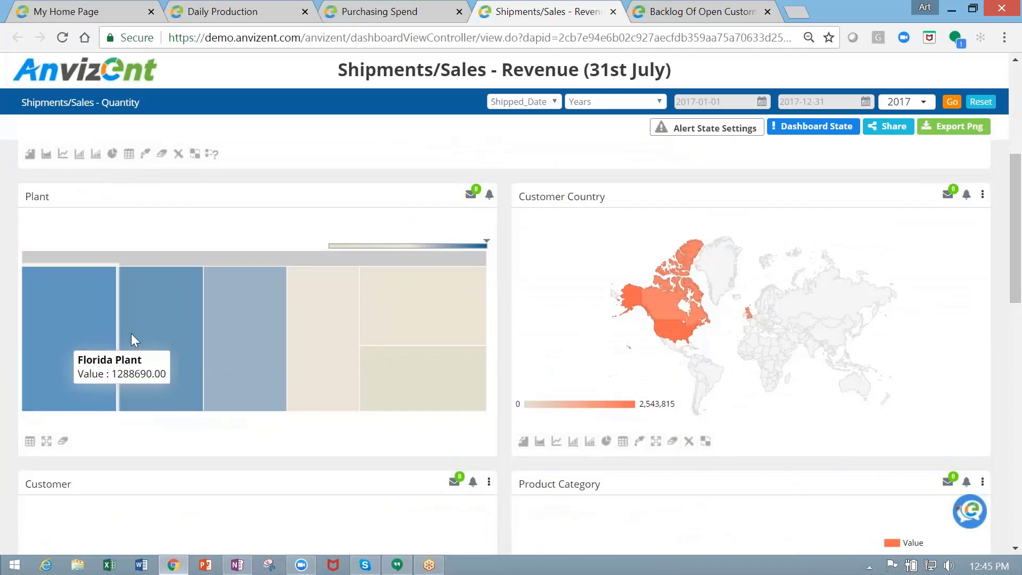
pyautogui.moveTo(176, 343)
pyautogui.moveTo(241, 326)
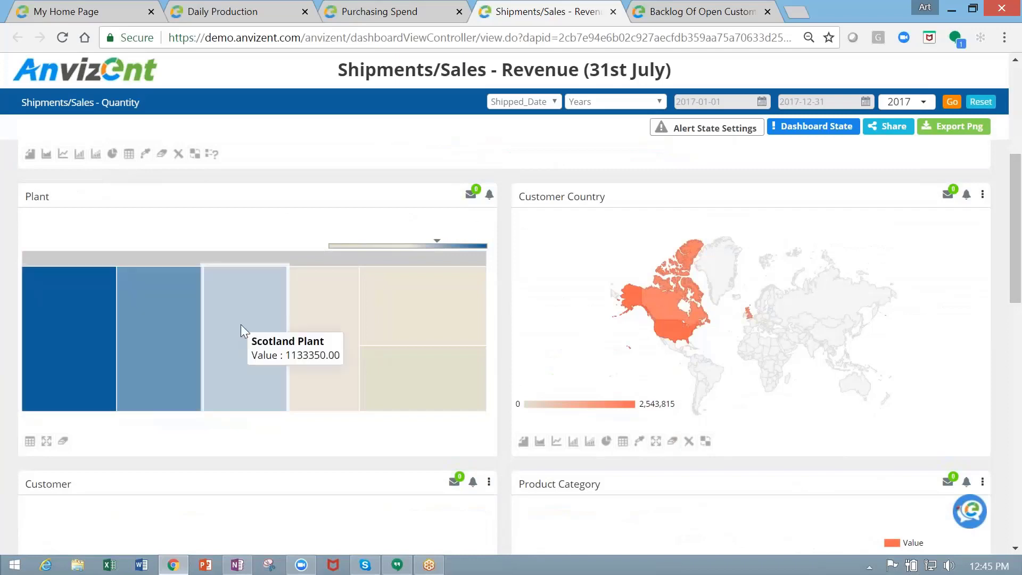
pyautogui.moveTo(329, 330)
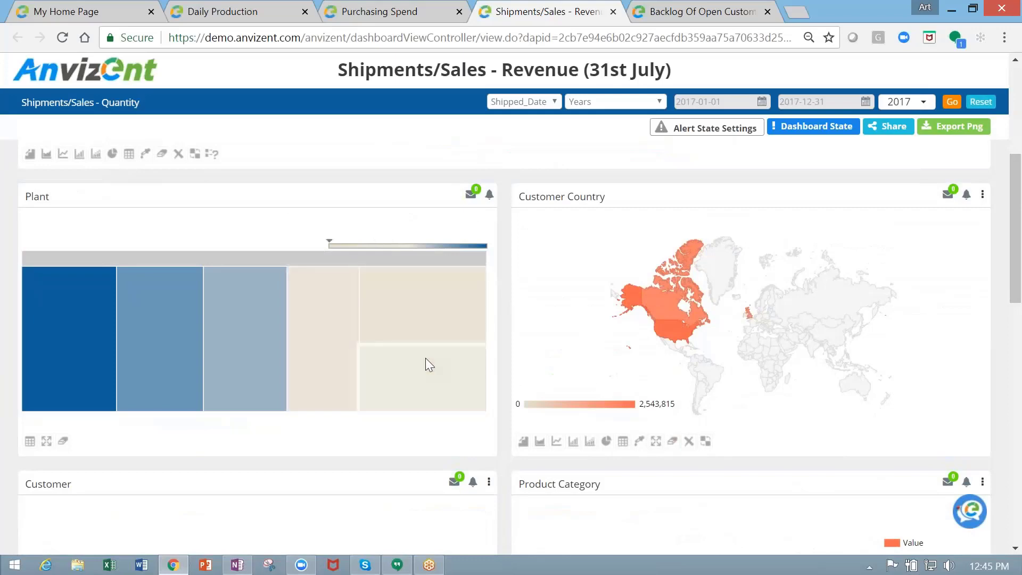
# Check the United Kingdom's shipment value on the Customer Country map
pyautogui.moveTo(685, 331)
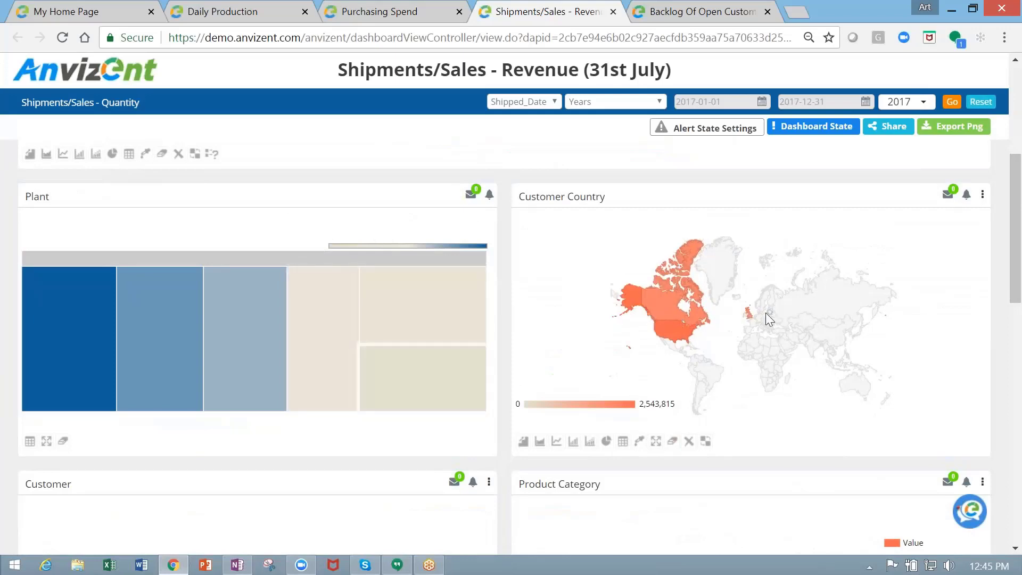
pyautogui.moveTo(751, 317)
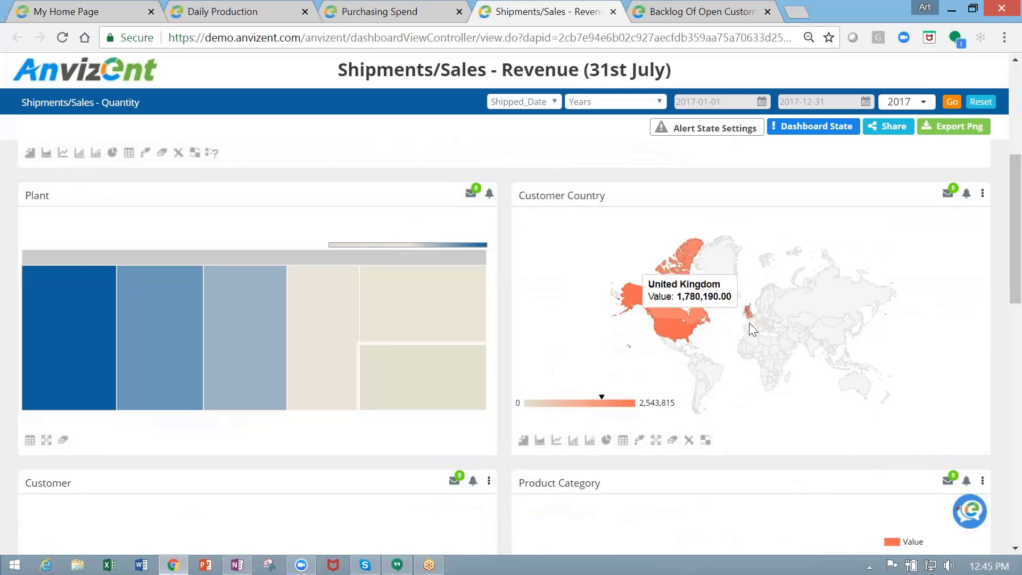
# Try table, line and stepped area views for the Customer chart, settle on columns, and show its sort and limit options
pyautogui.scroll(-3, 550, 314)
pyautogui.scroll(-3, 550, 314)
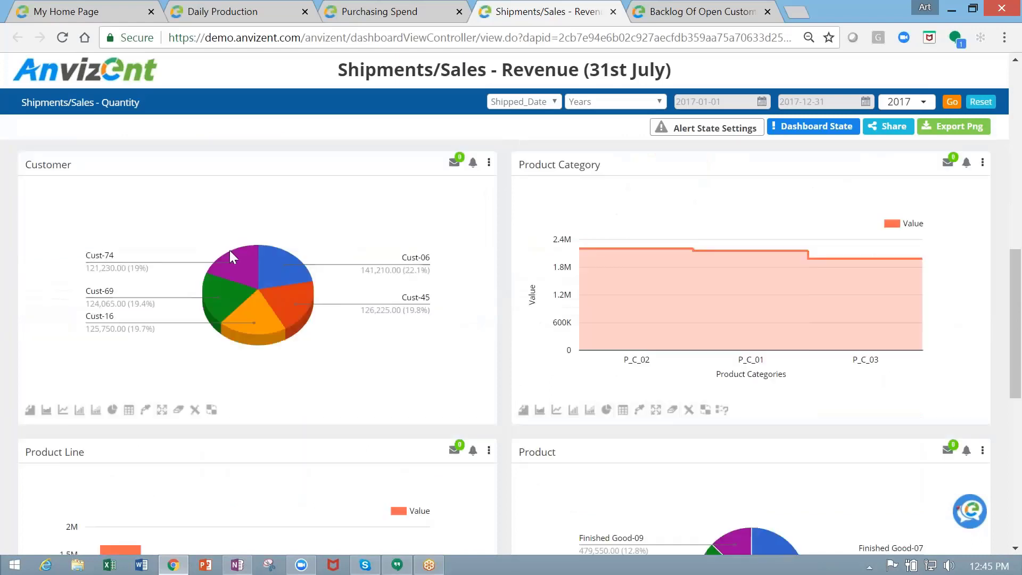
pyautogui.click(129, 410)
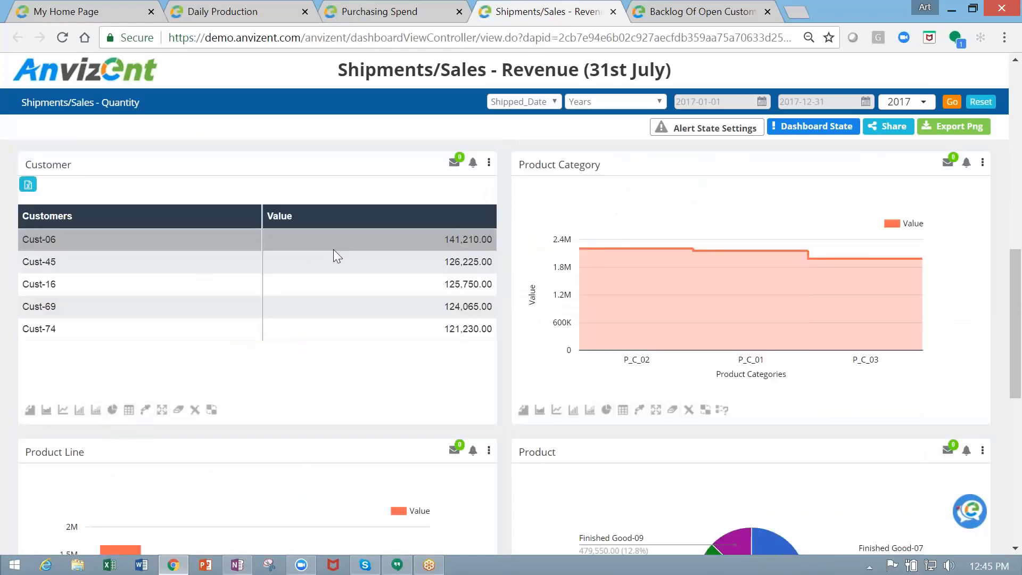
pyautogui.click(96, 409)
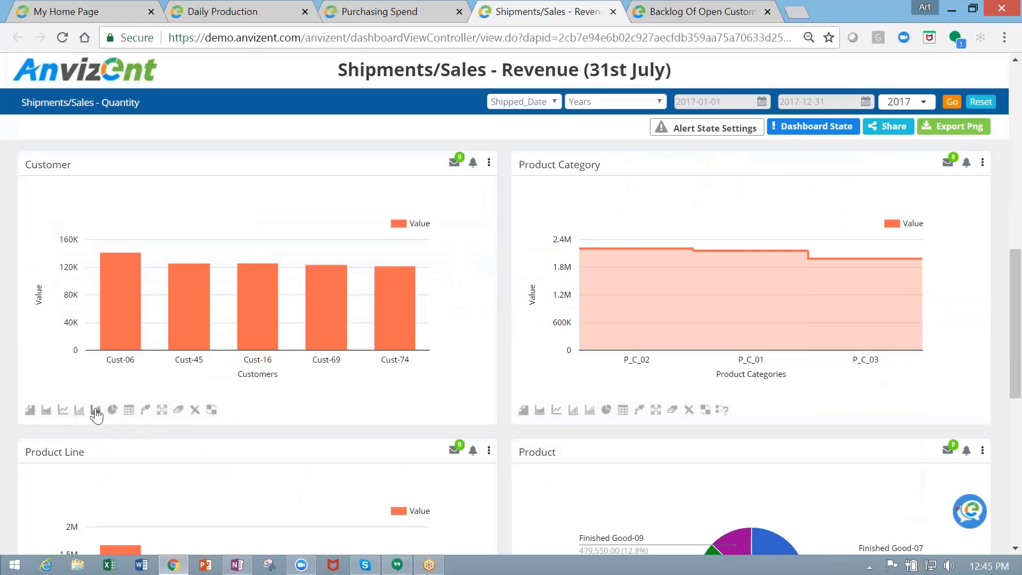
pyautogui.click(63, 410)
pyautogui.click(30, 409)
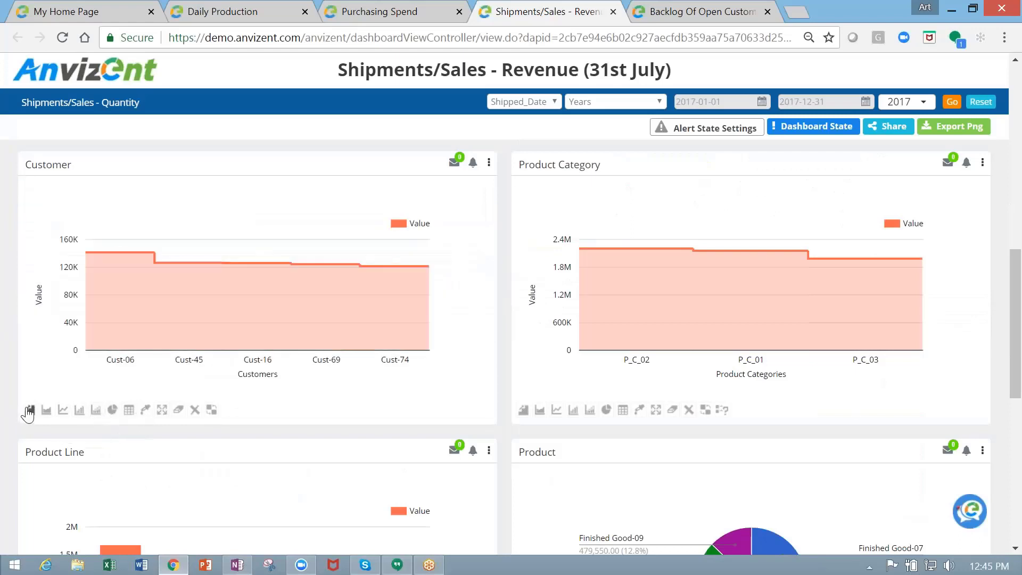
pyautogui.click(95, 410)
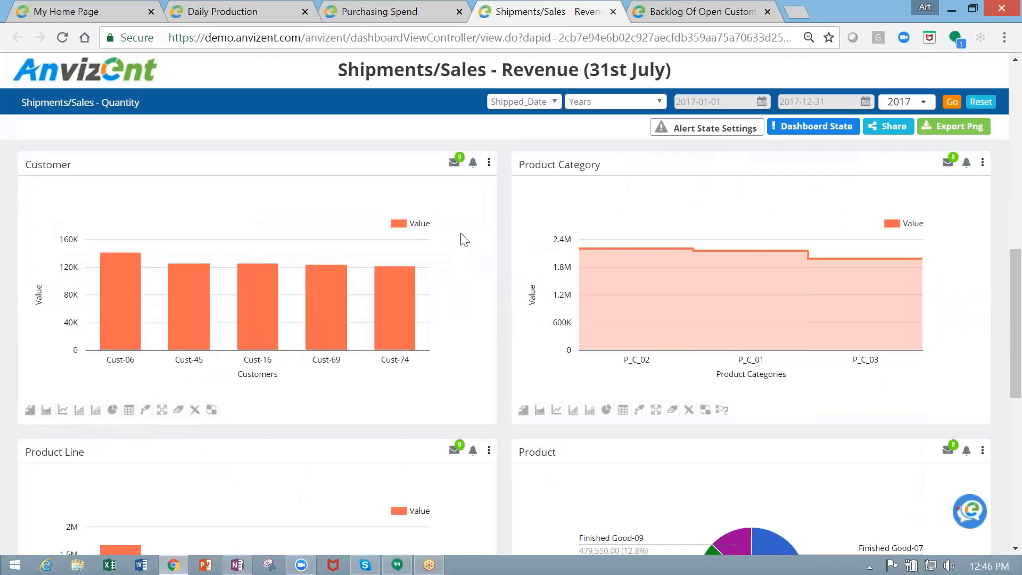
pyautogui.click(488, 163)
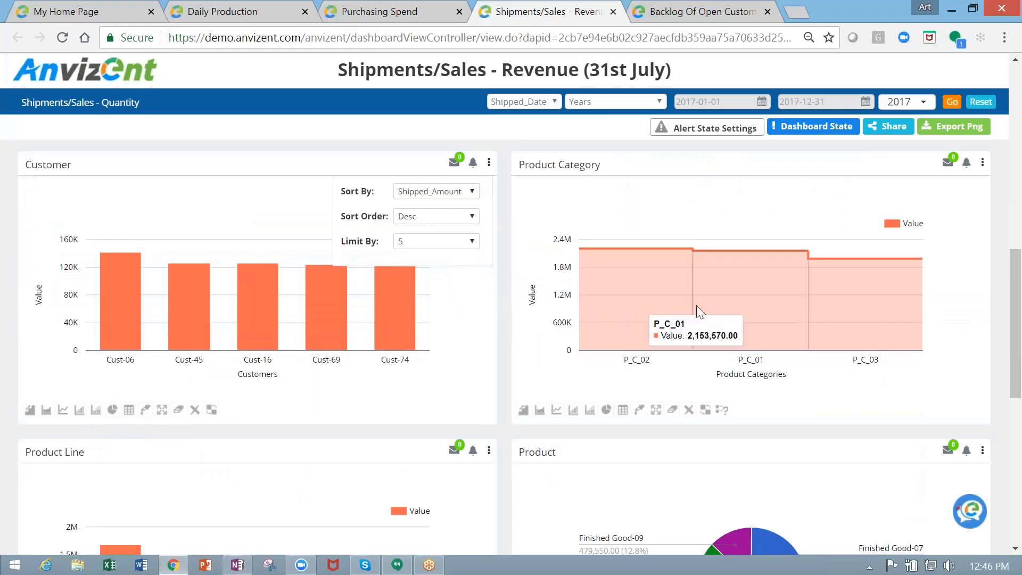
# Change the Product Category and Product charts to column charts
pyautogui.click(572, 410)
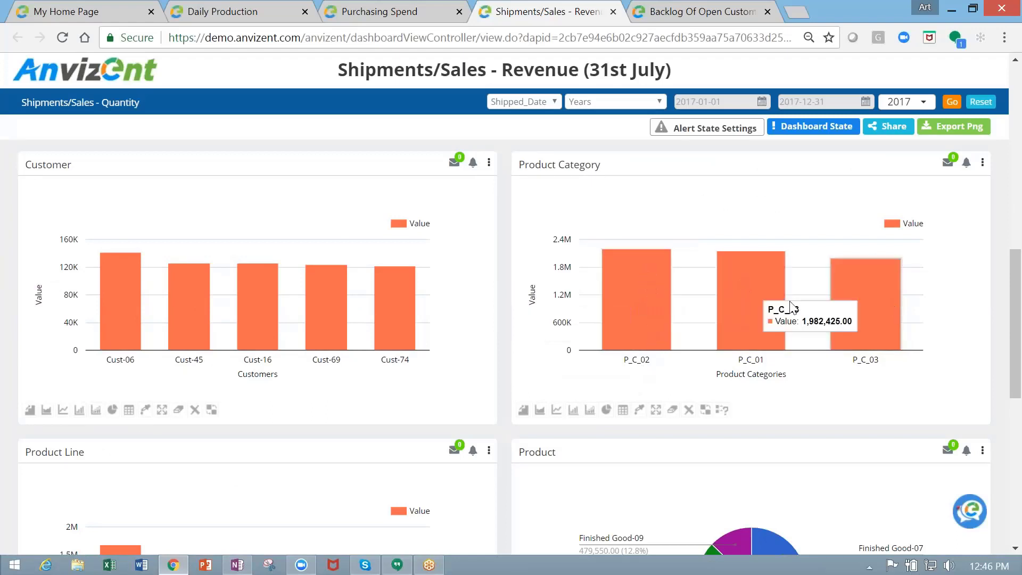
pyautogui.scroll(-1, 595, 355)
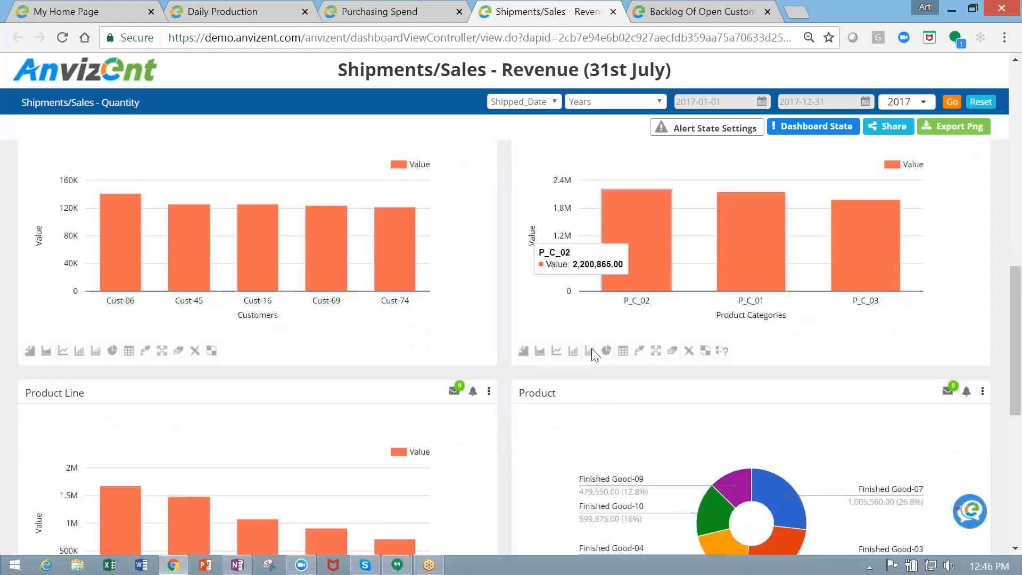
pyautogui.scroll(-3, 595, 355)
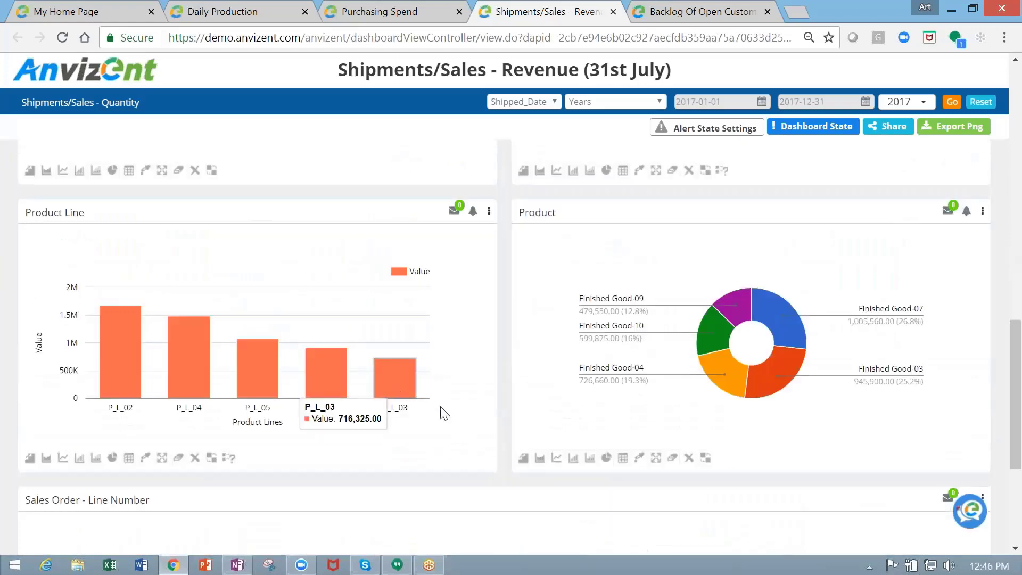
pyautogui.moveTo(785, 352)
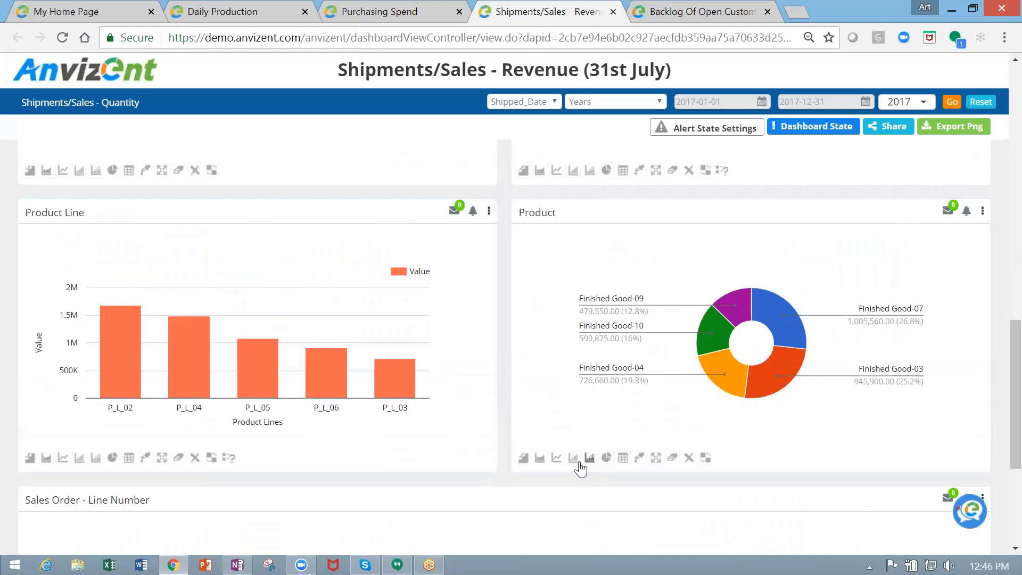
pyautogui.click(573, 458)
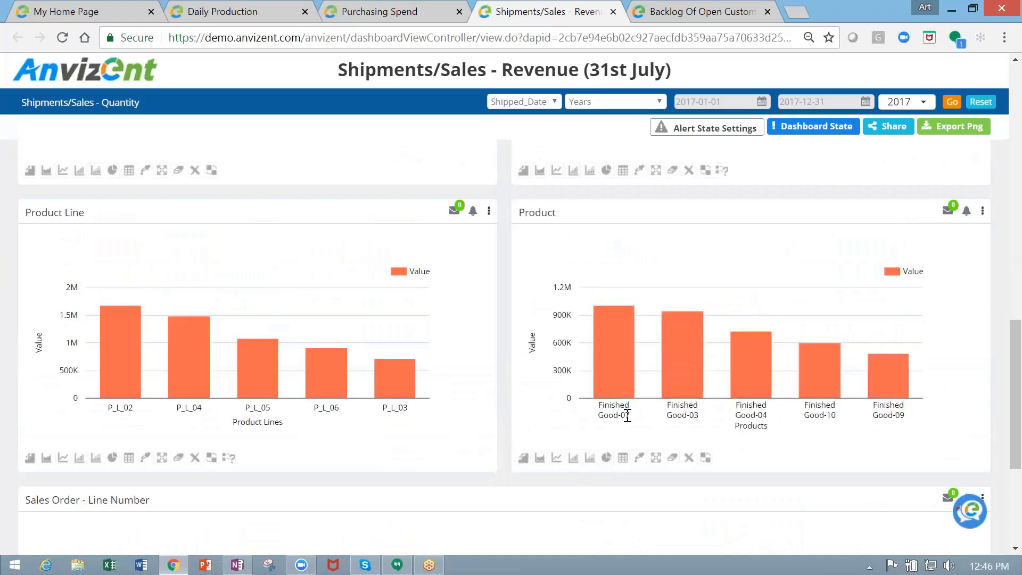
pyautogui.moveTo(604, 338)
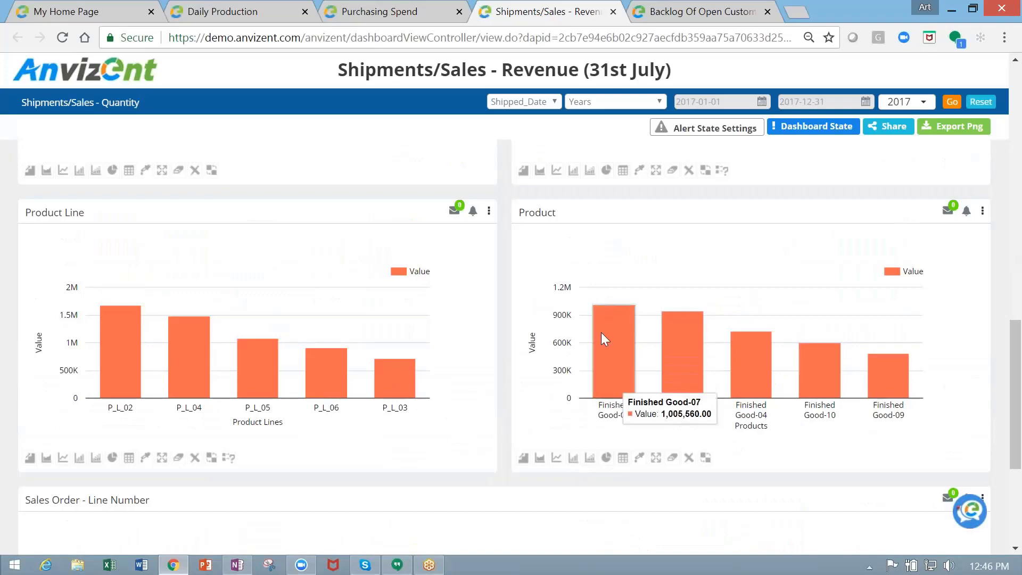
# Examine the shipment values in the Sales Order - Line Number bar chart
pyautogui.scroll(-1, 602, 333)
pyautogui.scroll(-3, 602, 334)
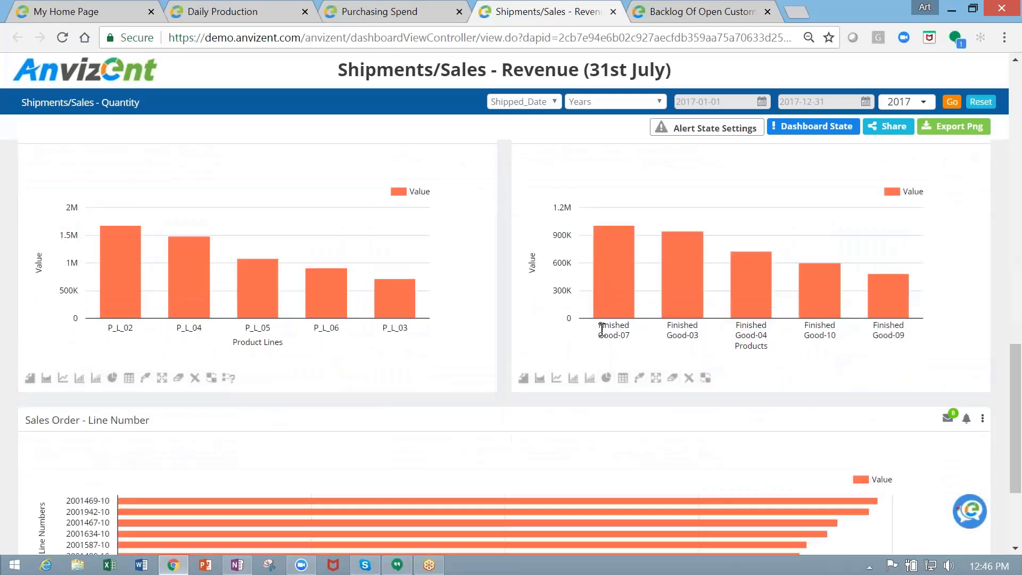
pyautogui.scroll(-3, 602, 329)
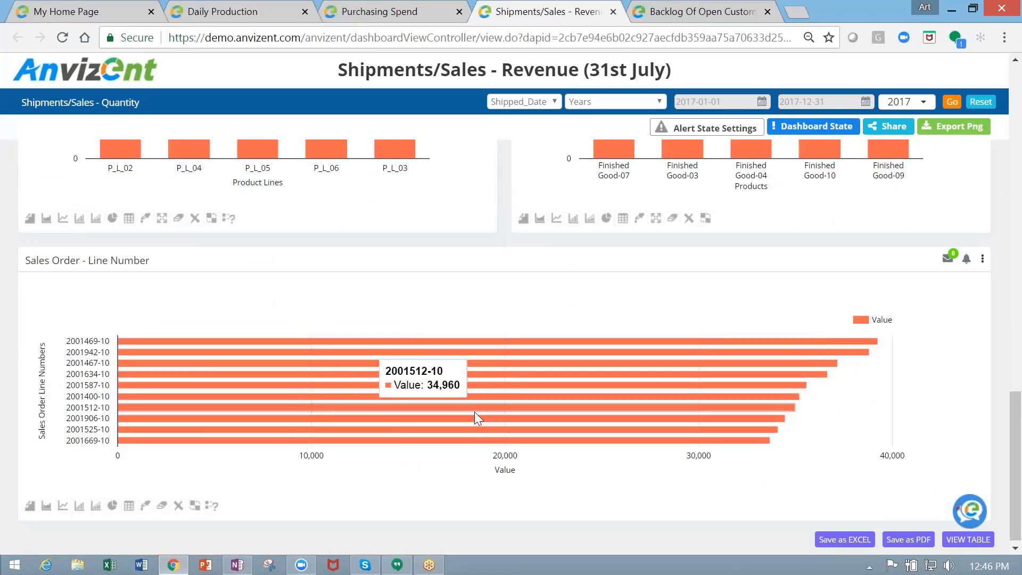
pyautogui.scroll(-1, 489, 414)
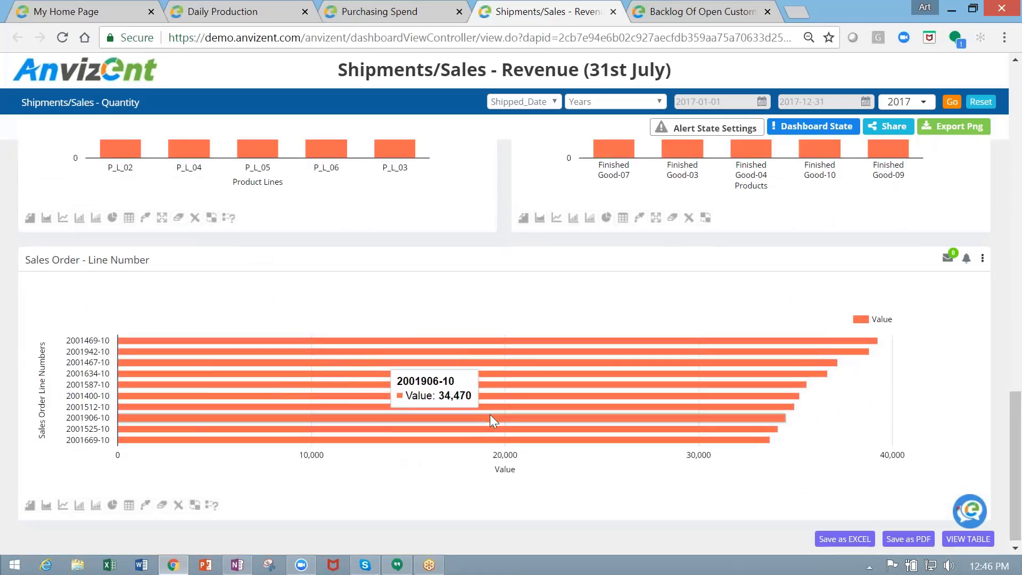
# Send the test message "sdgsag" in the live chat and collapse the chat window
pyautogui.click(962, 502)
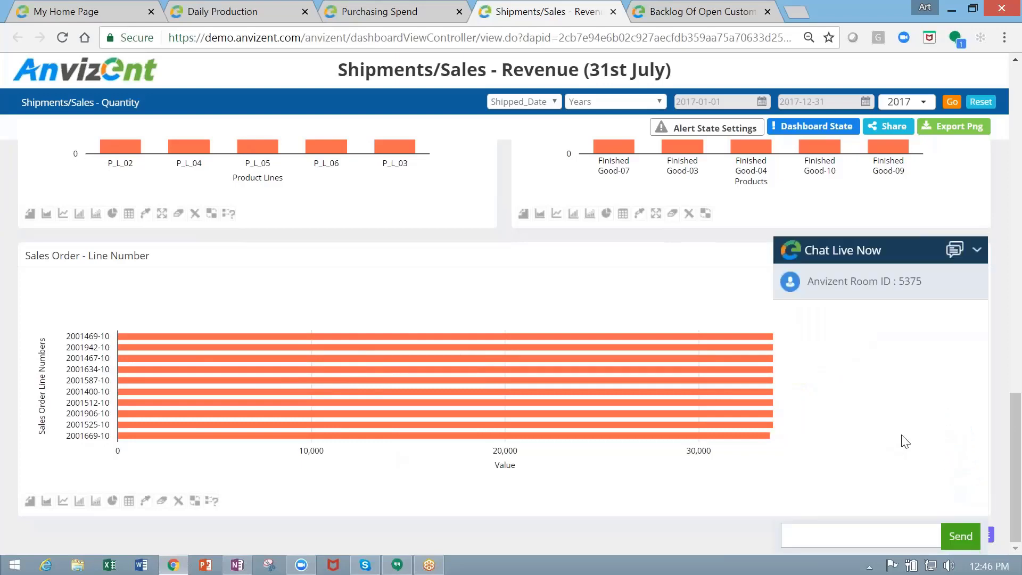
pyautogui.click(807, 530)
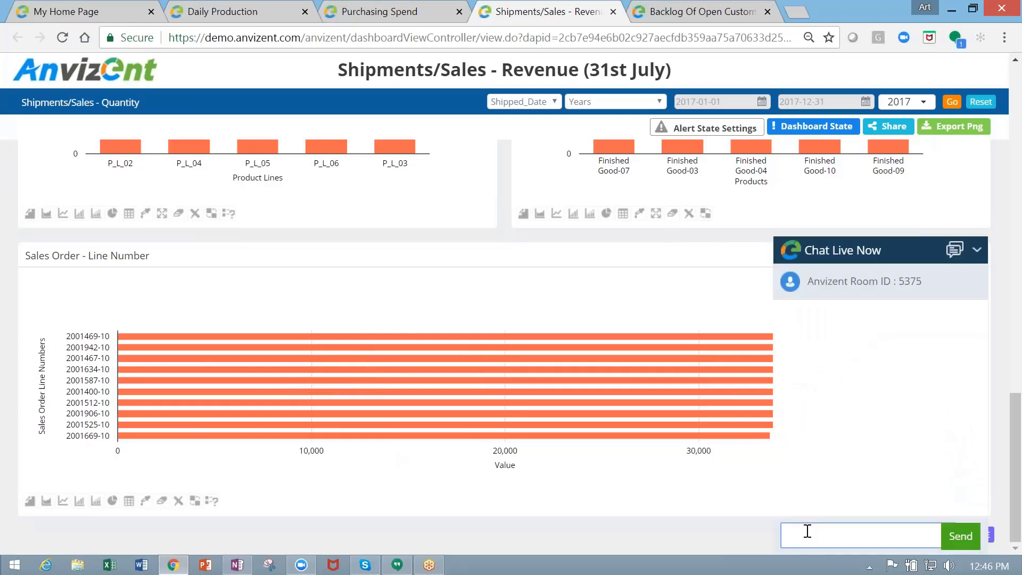
pyautogui.write('sdgsag')
pyautogui.press('Return')
pyautogui.click(978, 253)
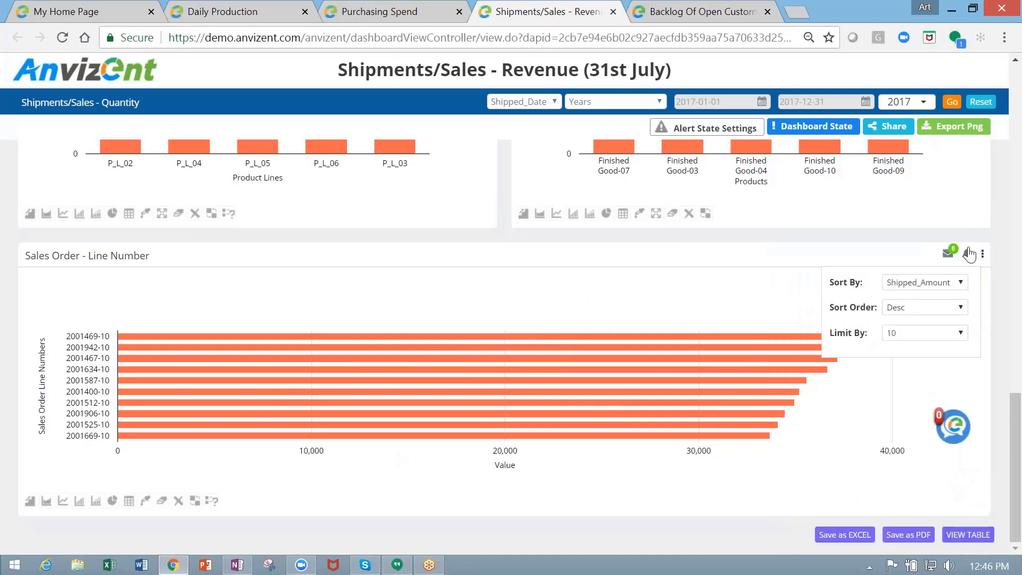
# Switch to the Purchasing Spend dashboard and group its spend chart by year (Y)
pyautogui.click(396, 20)
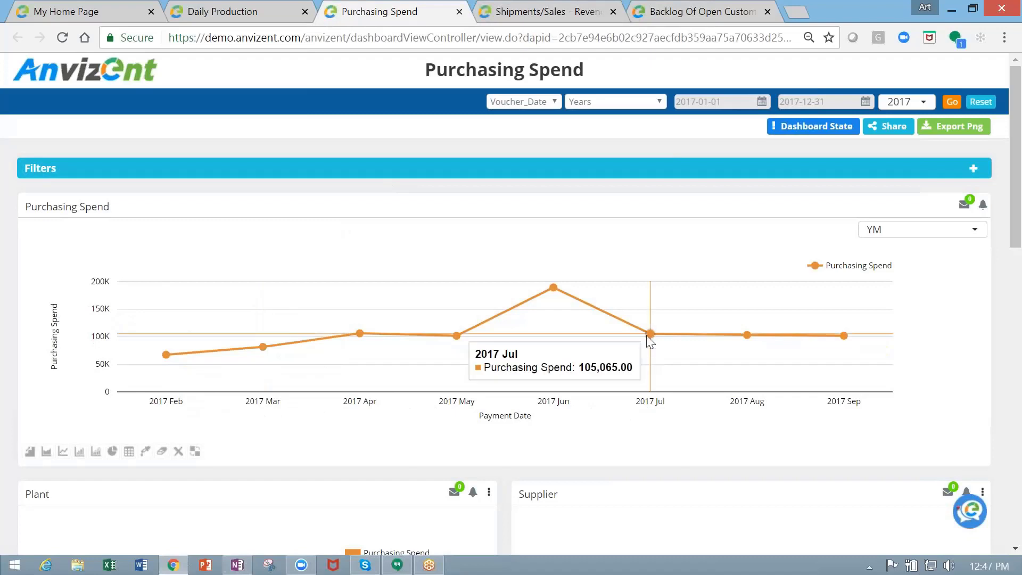
pyautogui.moveTo(749, 337)
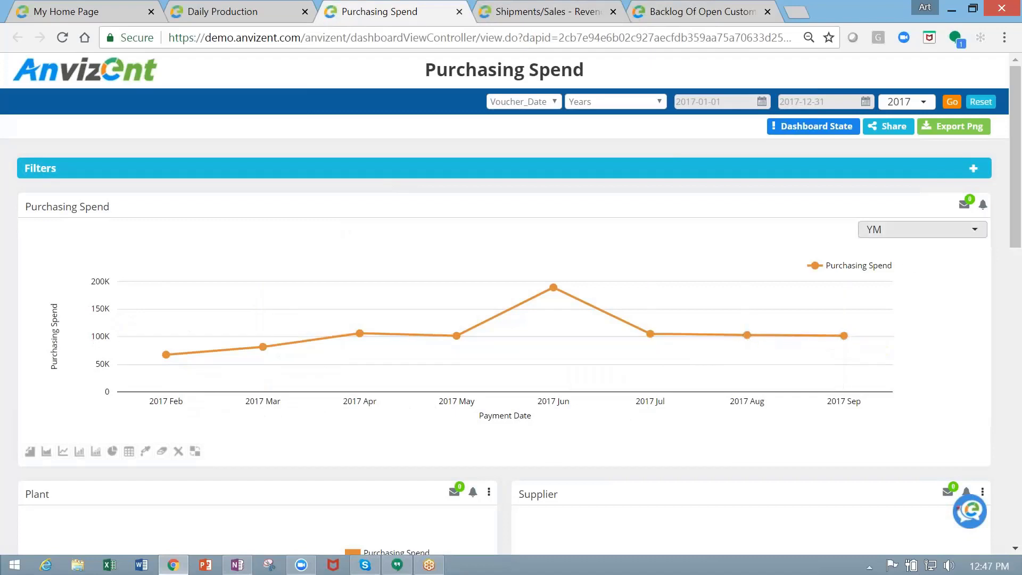
pyautogui.click(867, 231)
pyautogui.click(883, 318)
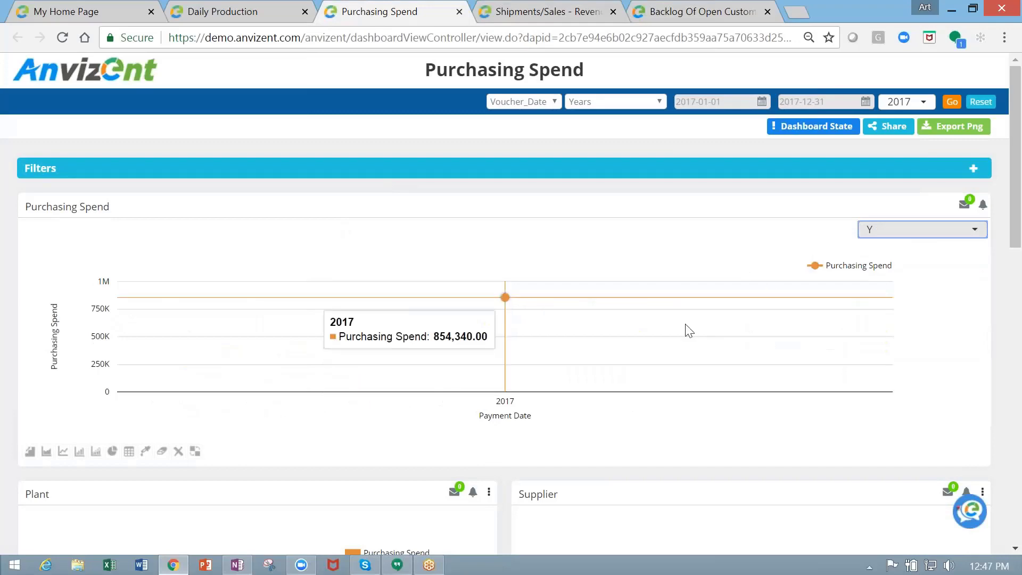
# Review purchasing spend per plant and change the Supplier pie chart to a column chart
pyautogui.scroll(-6, 686, 330)
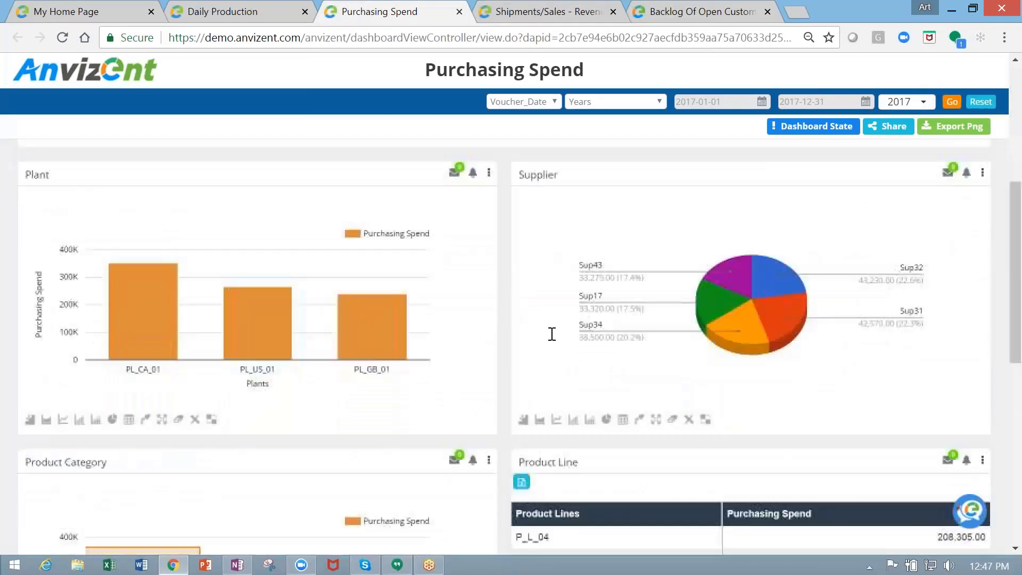
pyautogui.moveTo(376, 330)
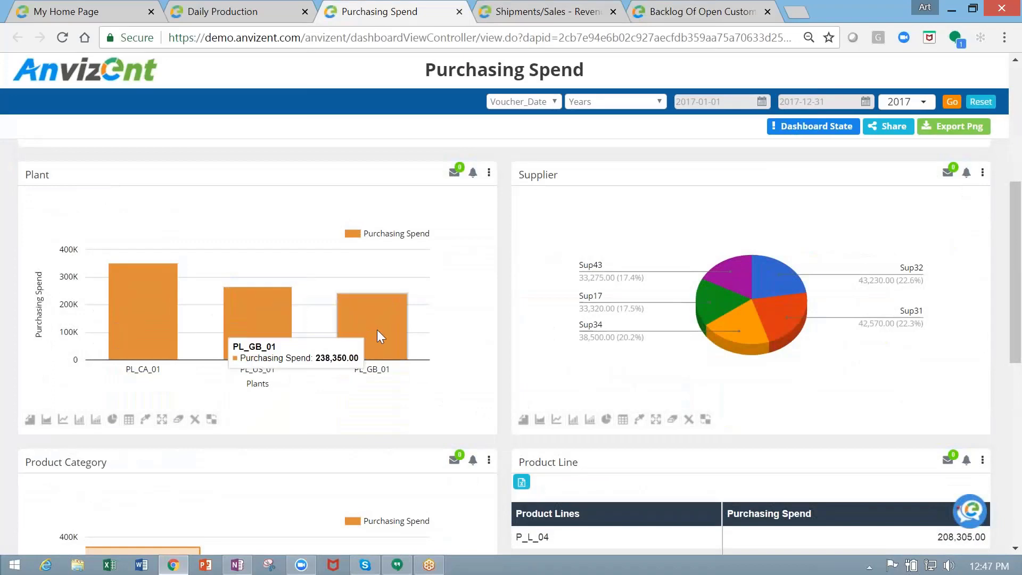
pyautogui.moveTo(156, 318)
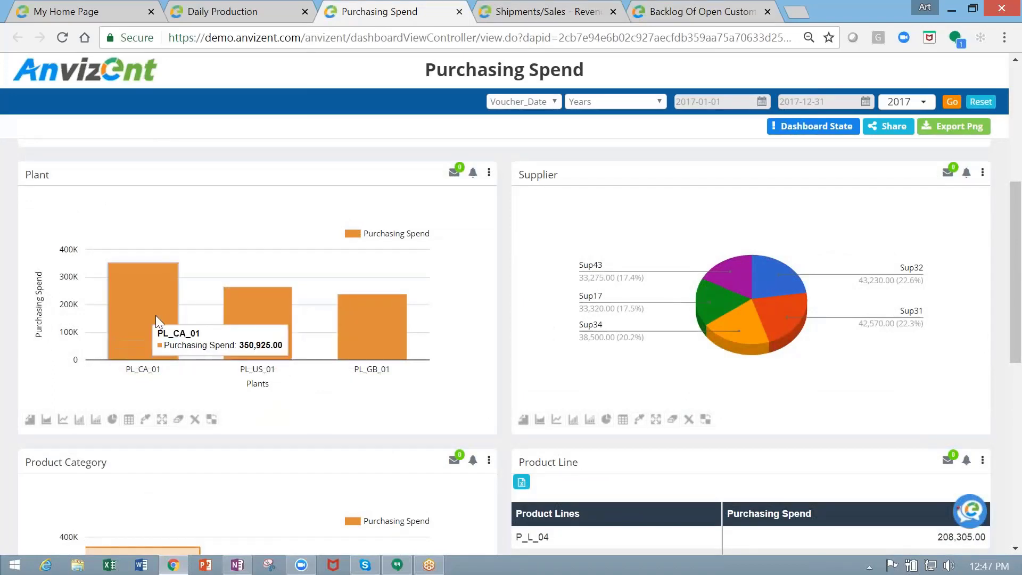
pyautogui.moveTo(741, 316)
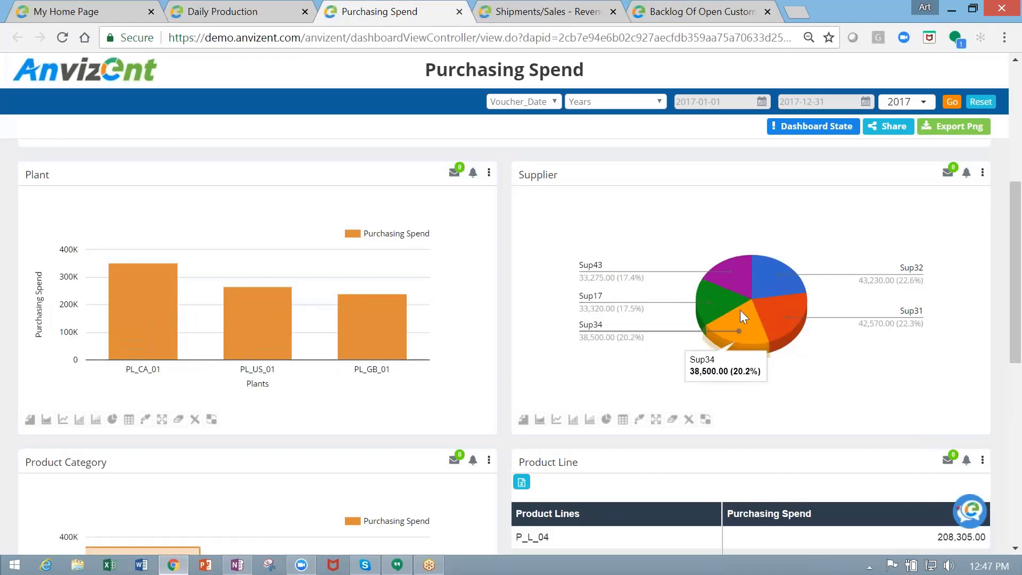
pyautogui.click(572, 419)
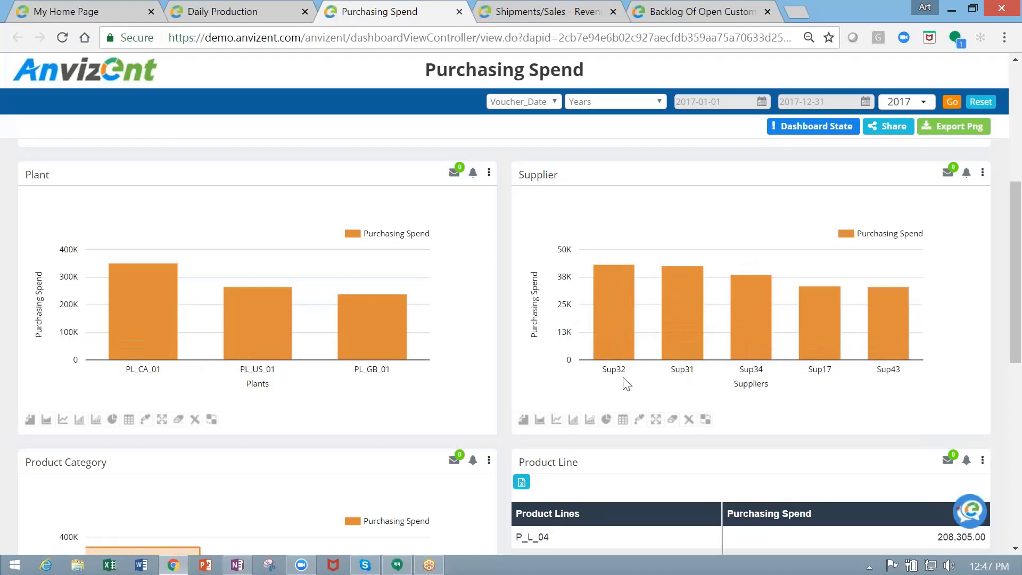
pyautogui.moveTo(613, 329)
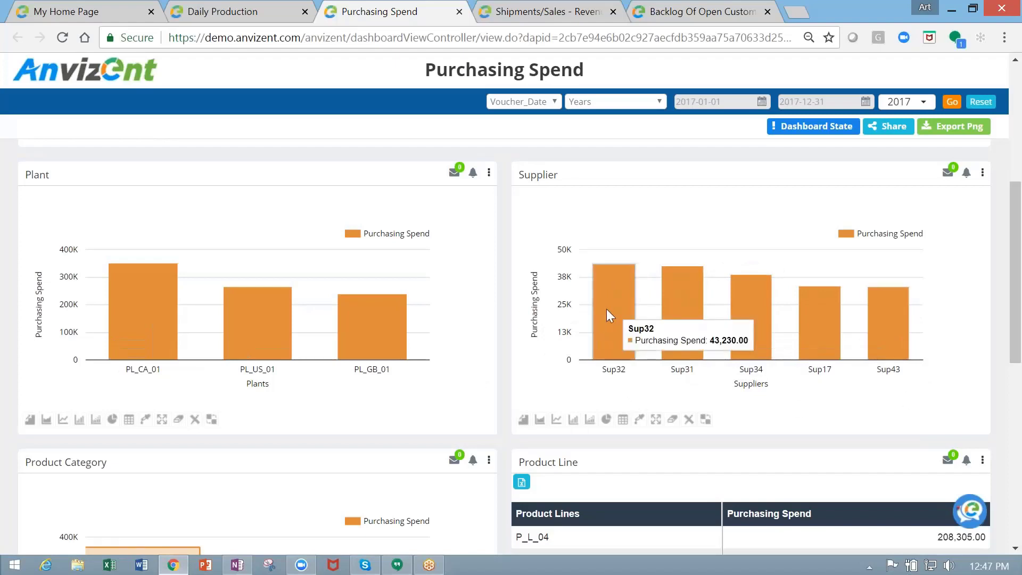
# Review purchasing spend by product category, product line, product and purchase order line number
pyautogui.scroll(-3, 606, 309)
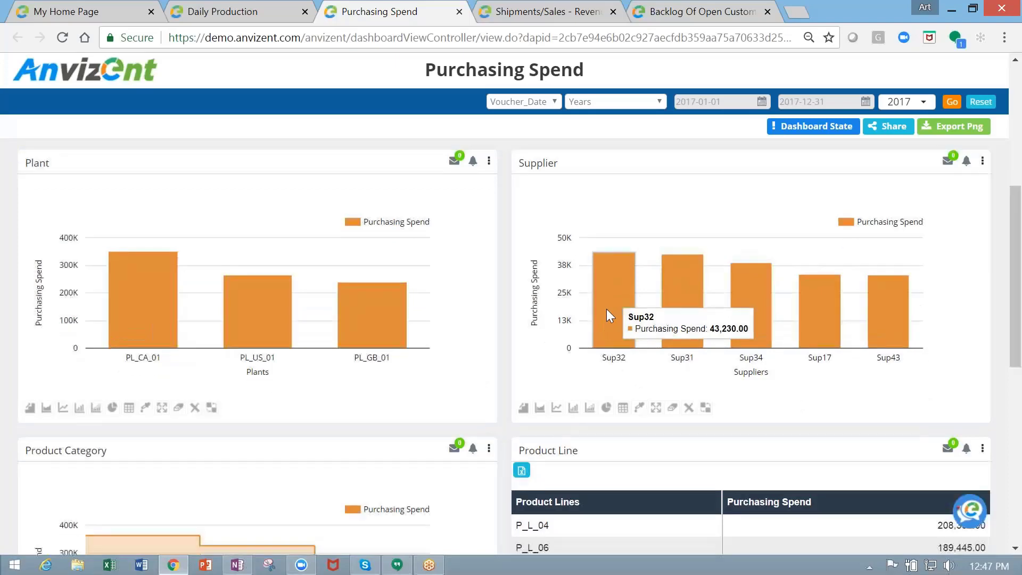
pyautogui.scroll(-2, 374, 271)
pyautogui.moveTo(381, 381)
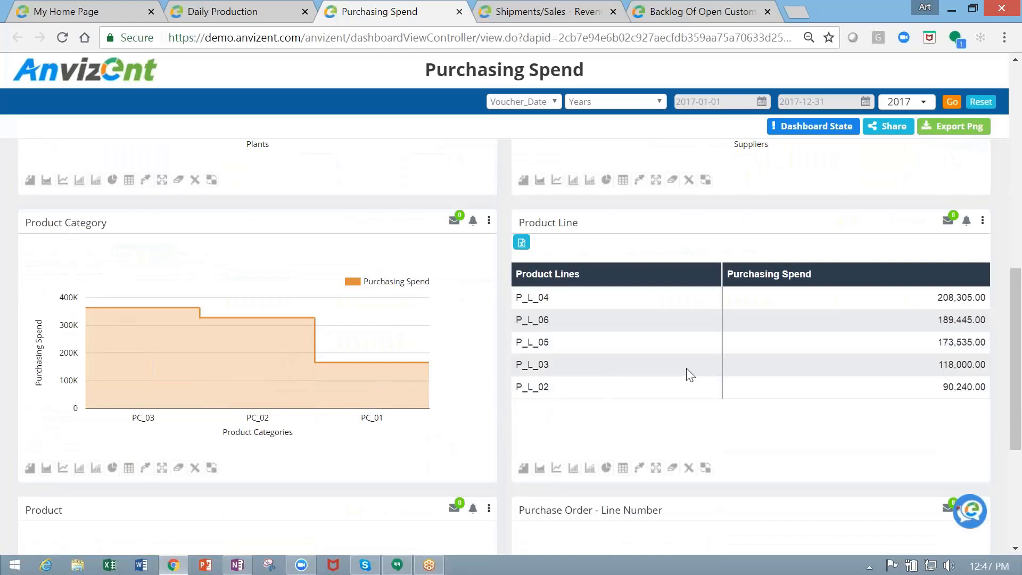
pyautogui.scroll(-5, 685, 368)
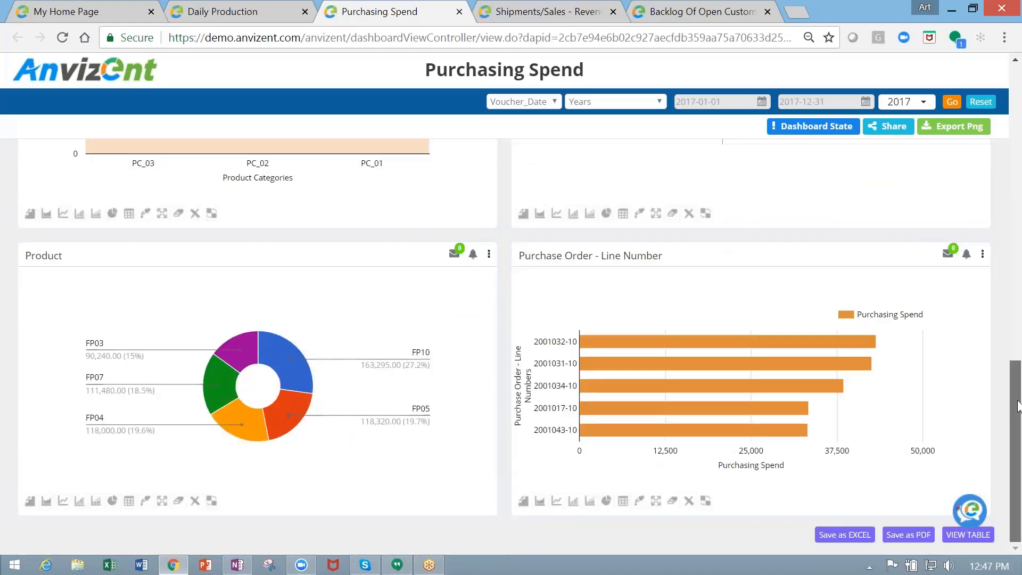
# Expand the Filters section of the Purchasing Spend dashboard to view the available filters
pyautogui.moveTo(1019, 388); pyautogui.dragTo(1020, 104)
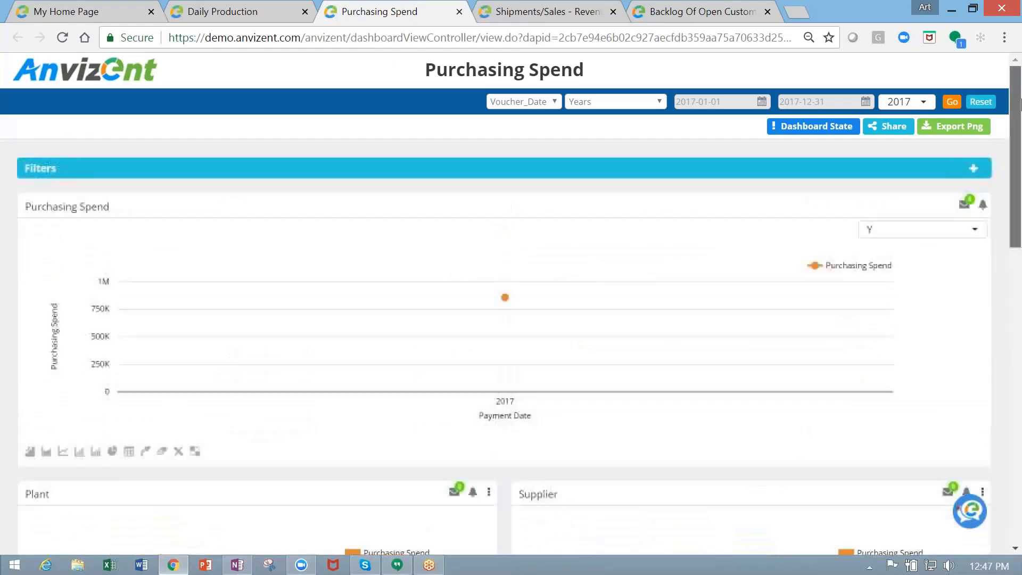
pyautogui.click(506, 172)
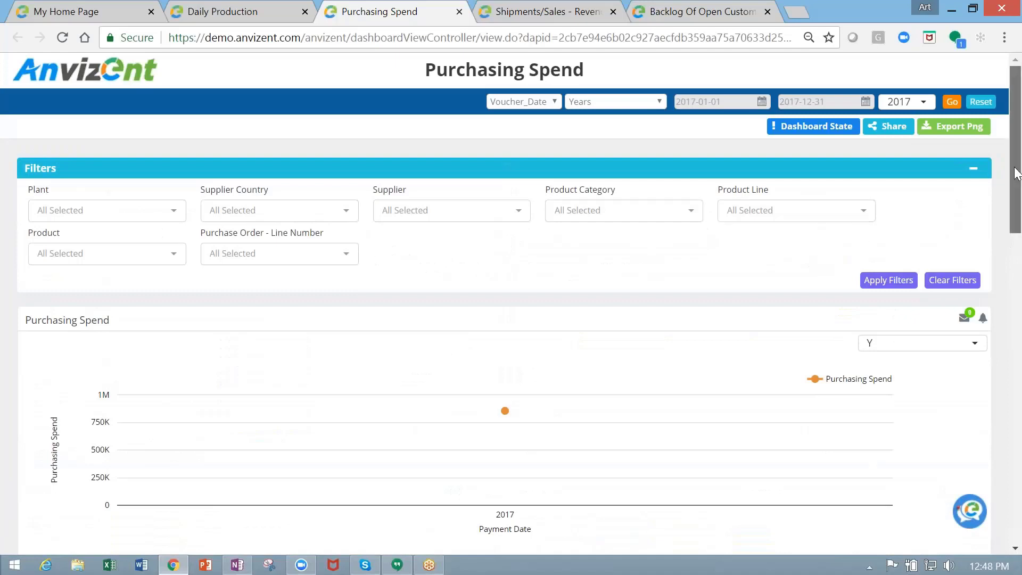
pyautogui.moveTo(1016, 173); pyautogui.dragTo(1018, 246)
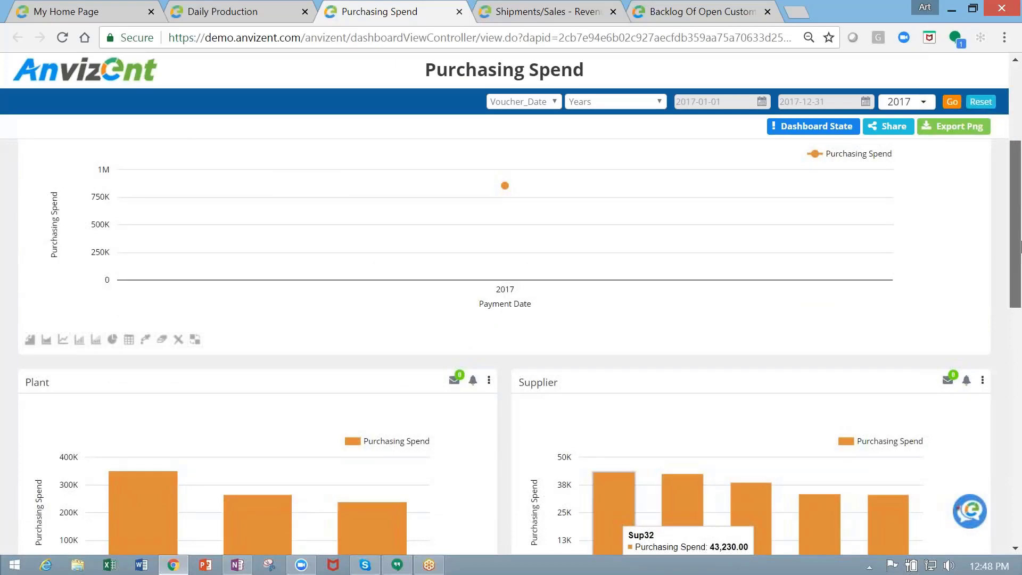
# Look over the Purchasing Spend filter fields and the product and purchase order line number charts
pyautogui.moveTo(1020, 248); pyautogui.dragTo(1020, 155)
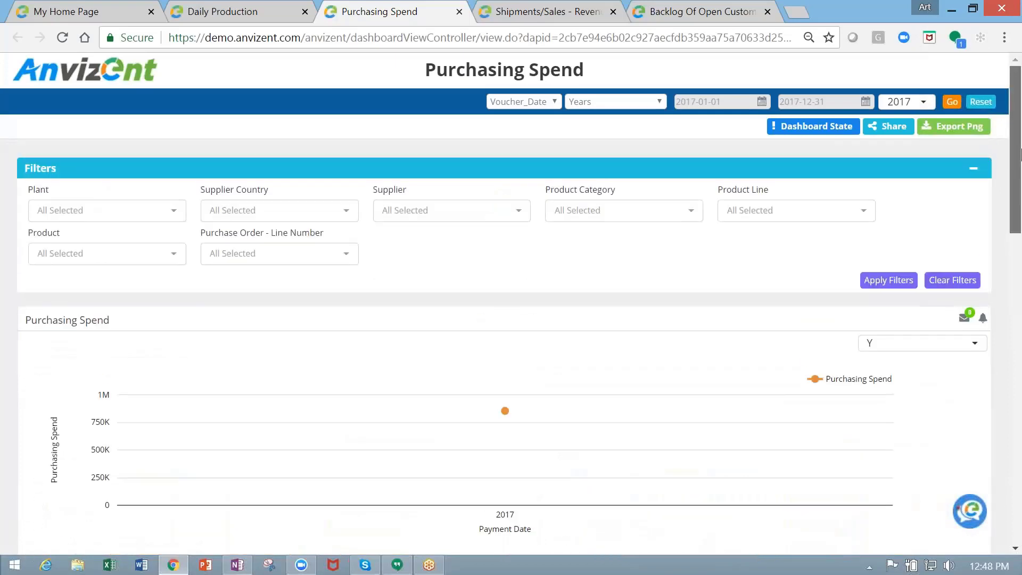
pyautogui.moveTo(1020, 223); pyautogui.dragTo(1020, 489)
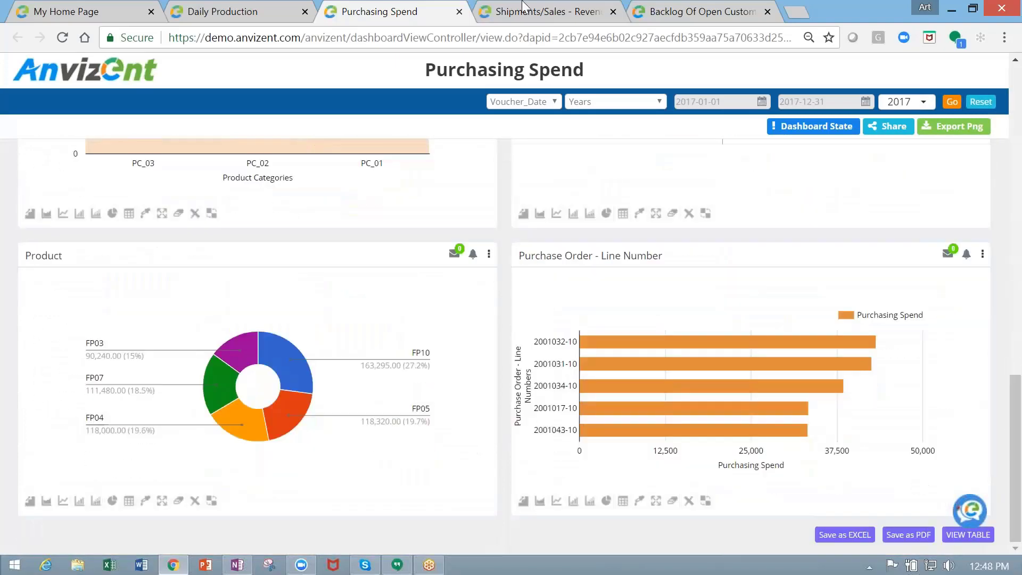
# Switch to the Shipments/Sales - Revenue dashboard and expand its Filters section
pyautogui.click(548, 12)
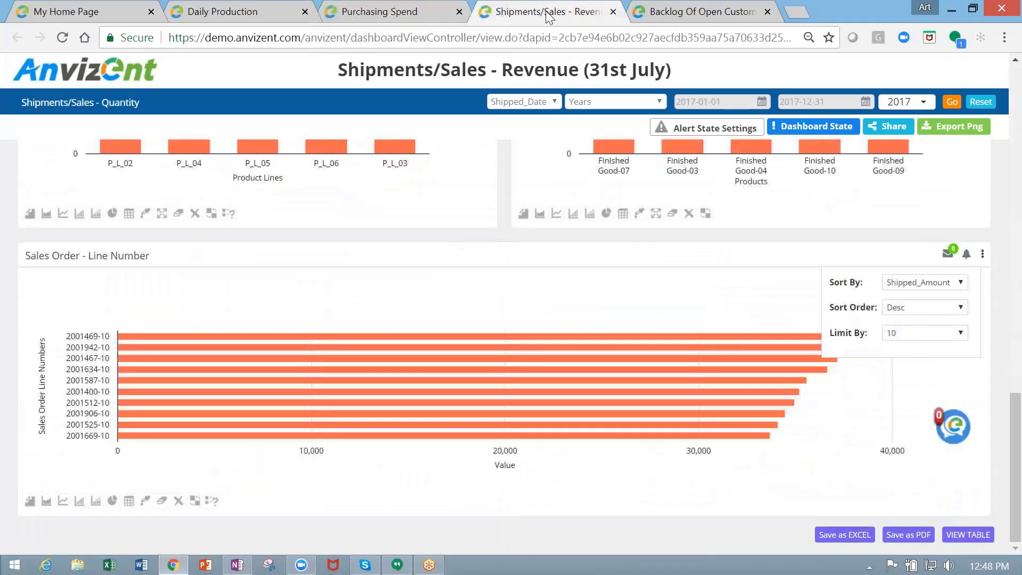
pyautogui.moveTo(1020, 431); pyautogui.dragTo(1020, 87)
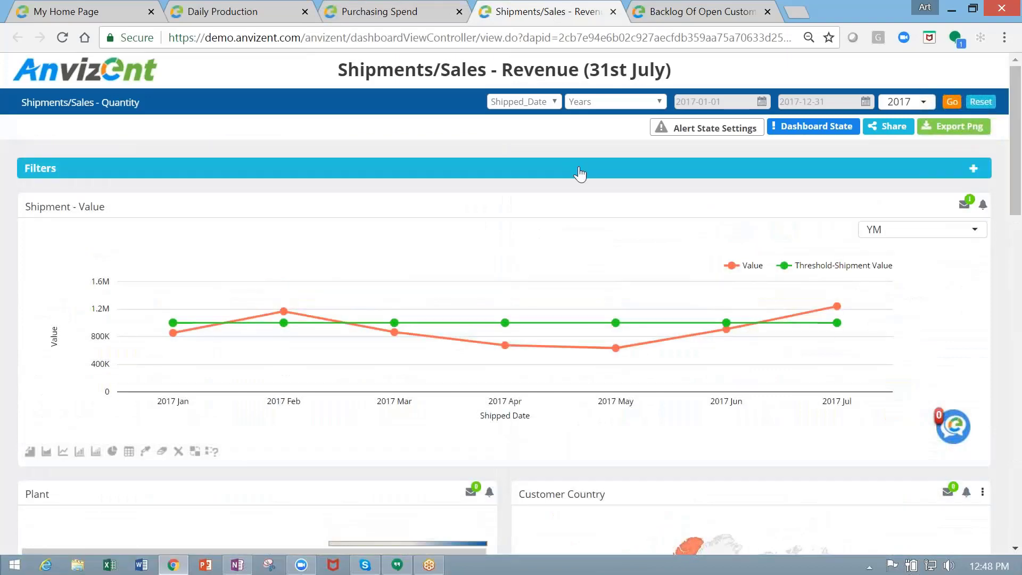
pyautogui.click(579, 173)
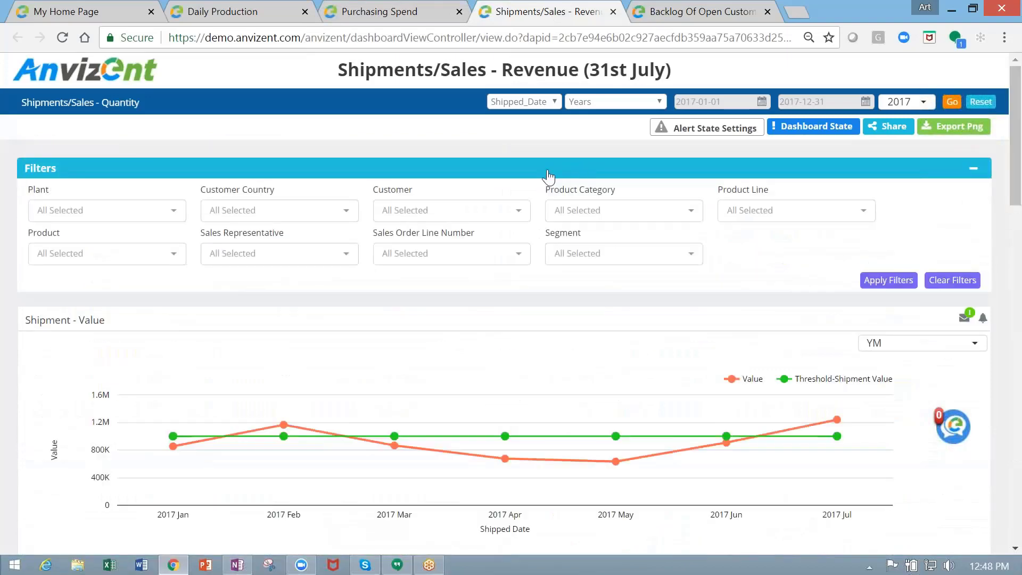
# Filter the Shipments/Sales - Revenue dashboard to the sales representative entry Minnesota SP
pyautogui.click(258, 254)
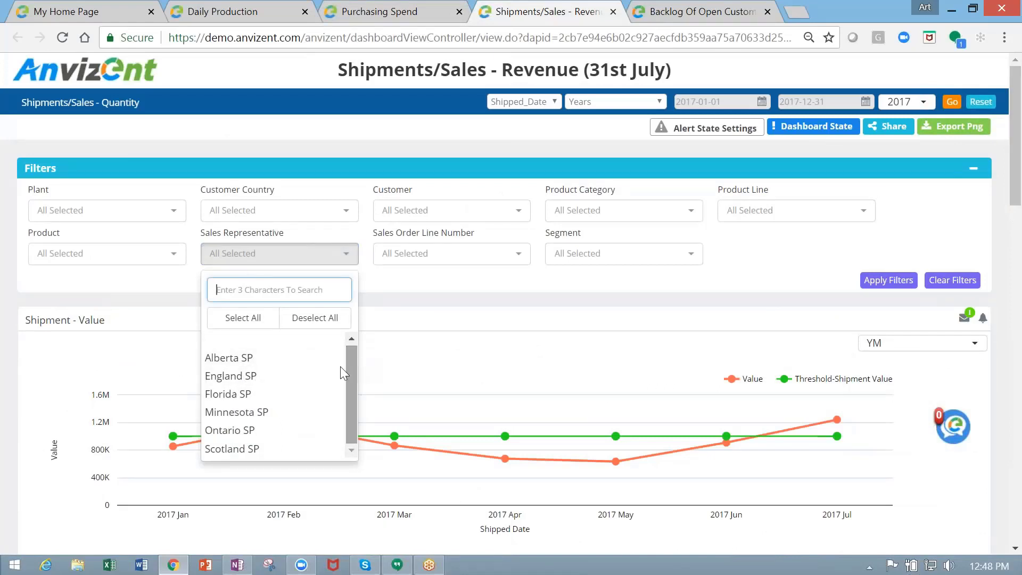
pyautogui.click(223, 411)
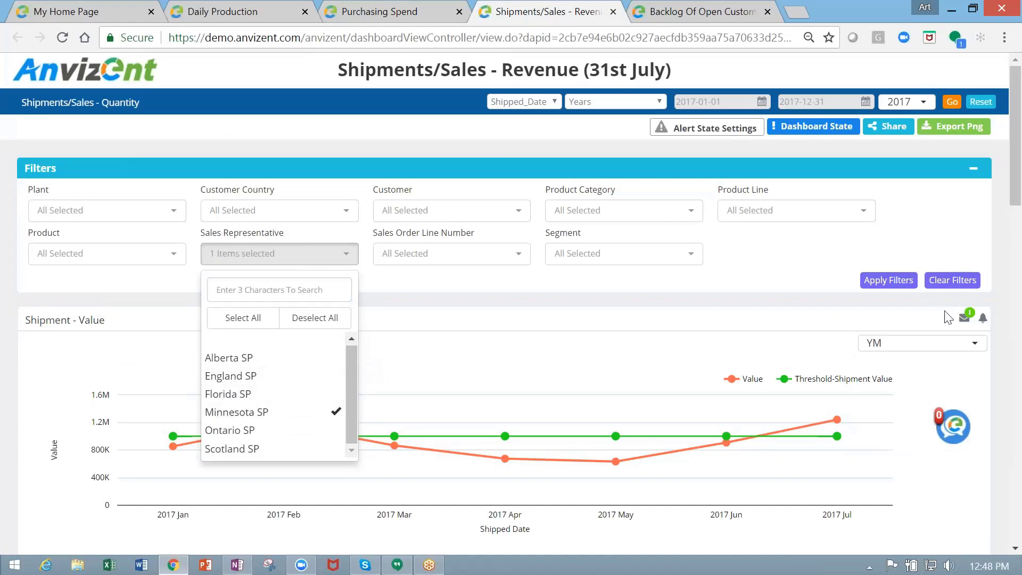
pyautogui.click(907, 284)
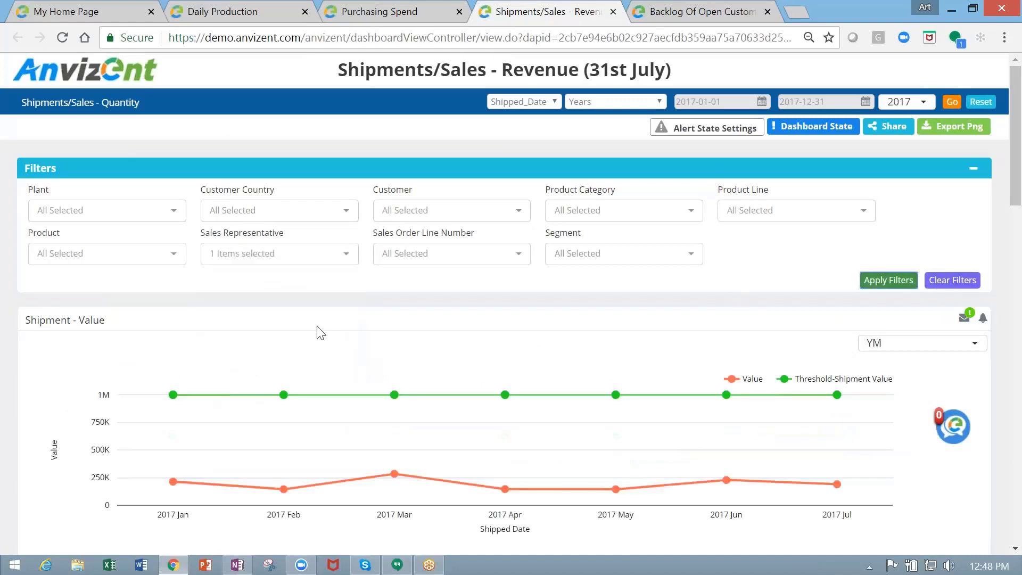
# Review the filtered shipment value by month, plant and customer country
pyautogui.scroll(-1, 436, 315)
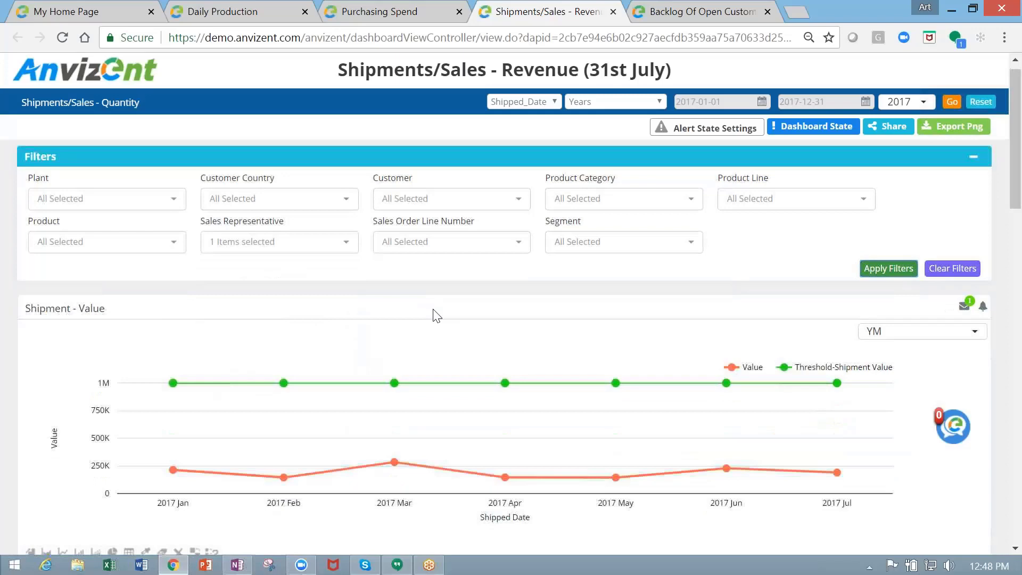
pyautogui.scroll(-1, 436, 315)
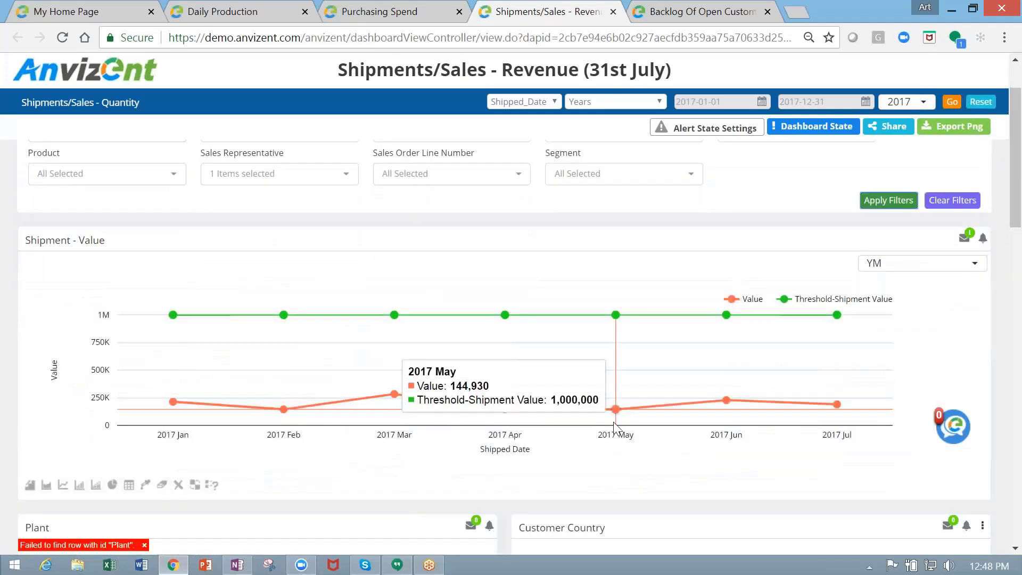
pyautogui.moveTo(1018, 213); pyautogui.dragTo(1020, 275)
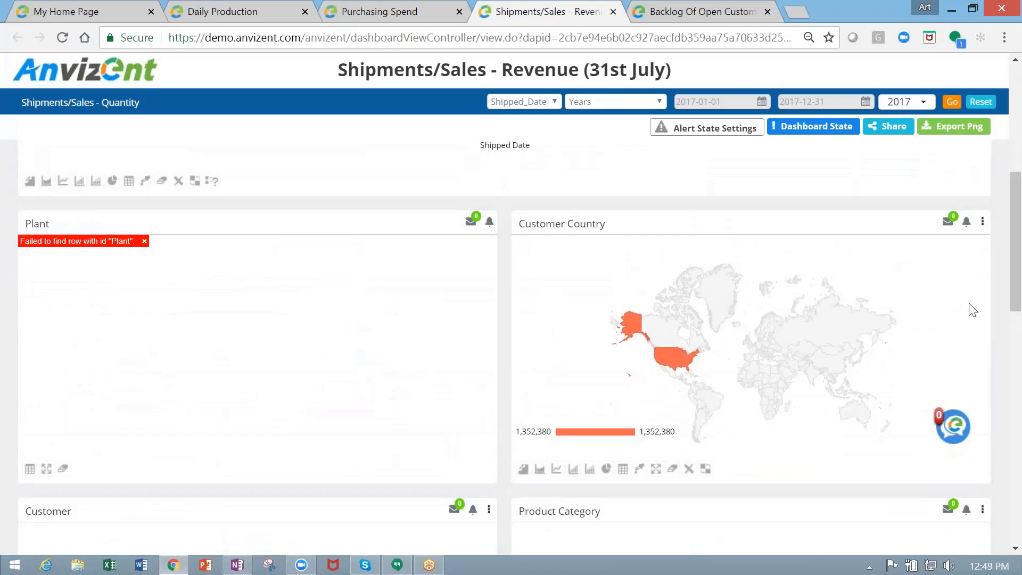
# Change the Customer pie chart and the Product donut chart to column charts
pyautogui.moveTo(1018, 277); pyautogui.dragTo(1019, 359)
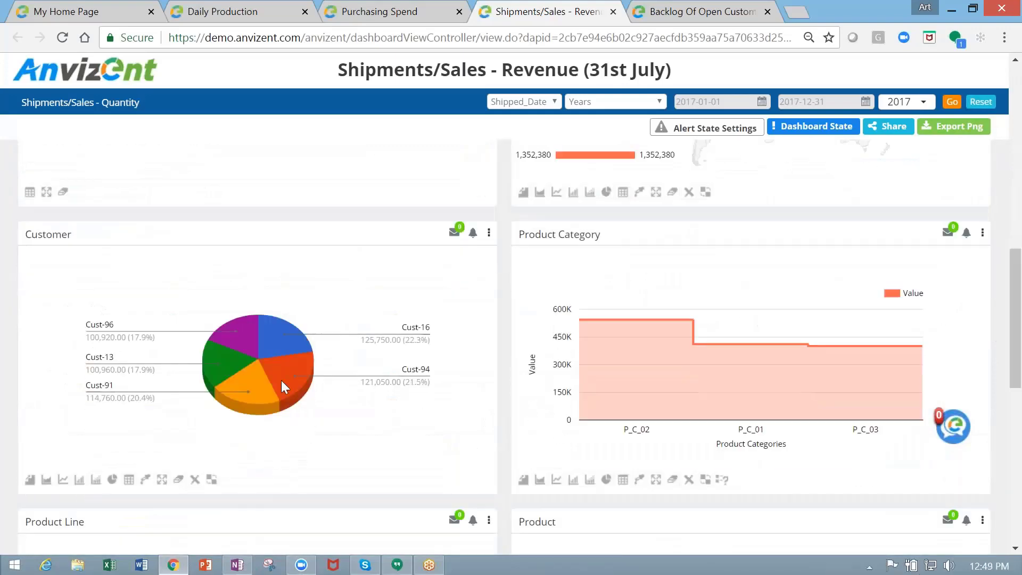
pyautogui.click(96, 480)
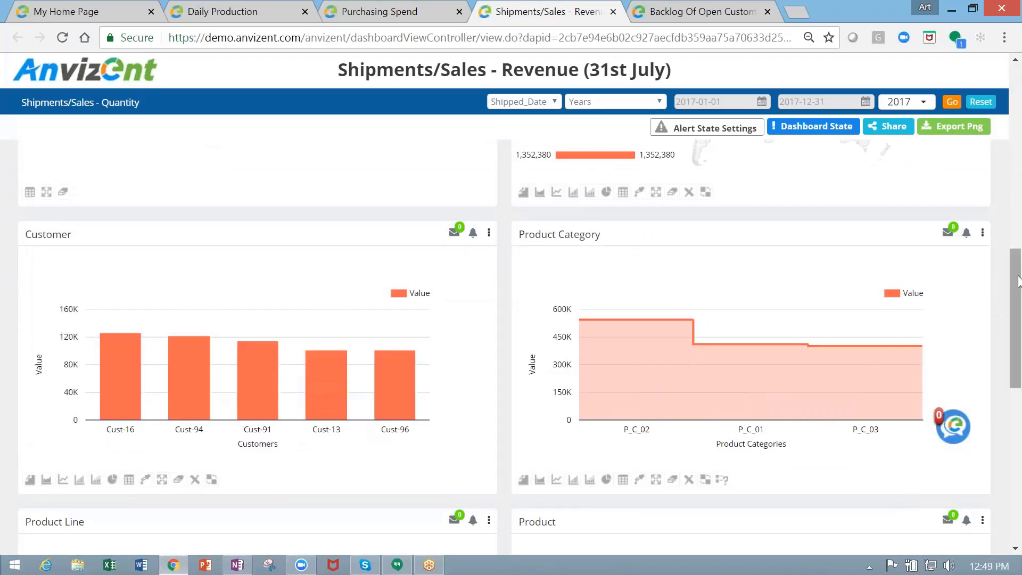
pyautogui.moveTo(1018, 276); pyautogui.dragTo(1017, 365)
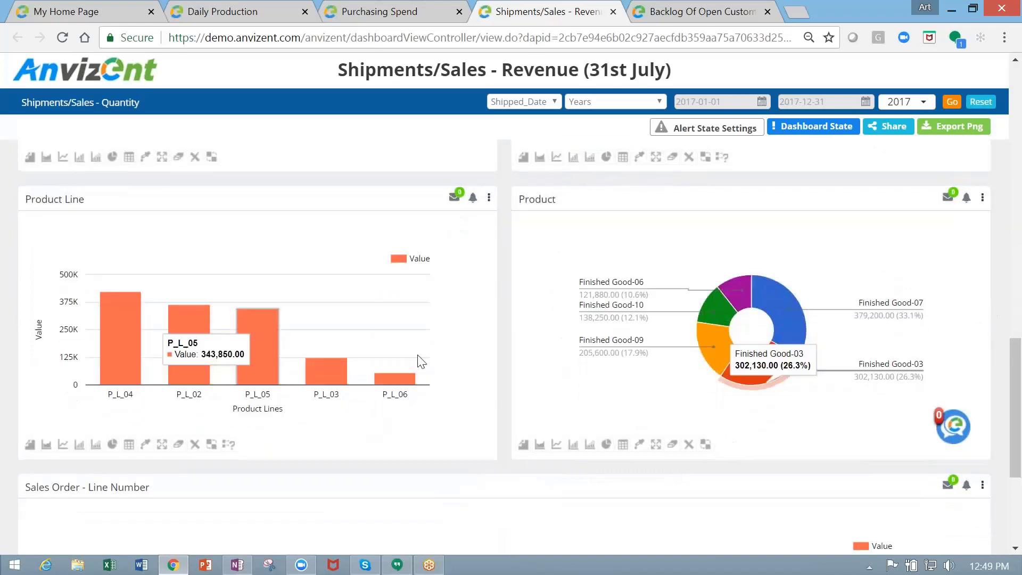
pyautogui.click(573, 445)
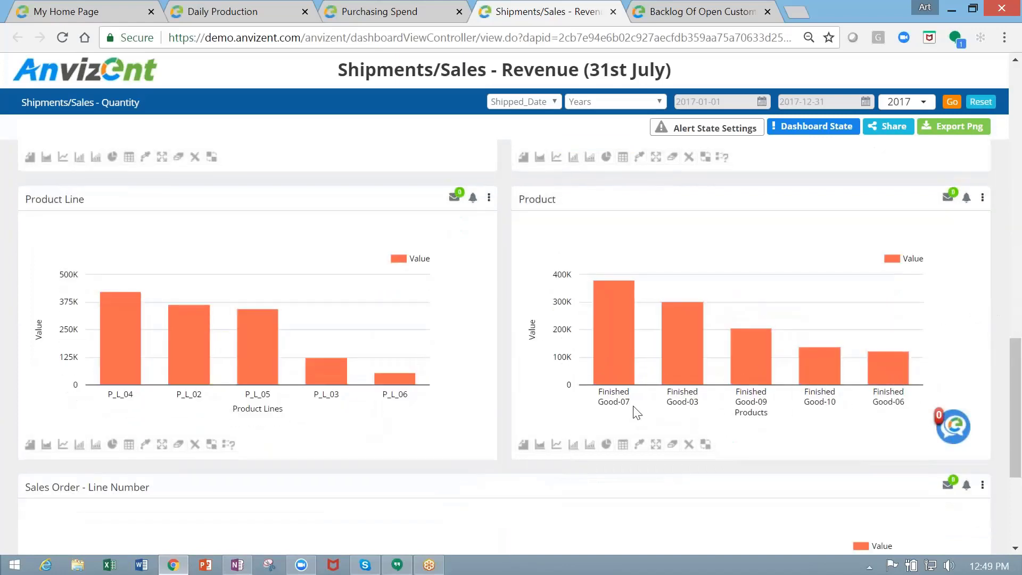
# Review the filtered shipment value by product line, product and sales order line number
pyautogui.moveTo(614, 308)
pyautogui.scroll(-3, 539, 351)
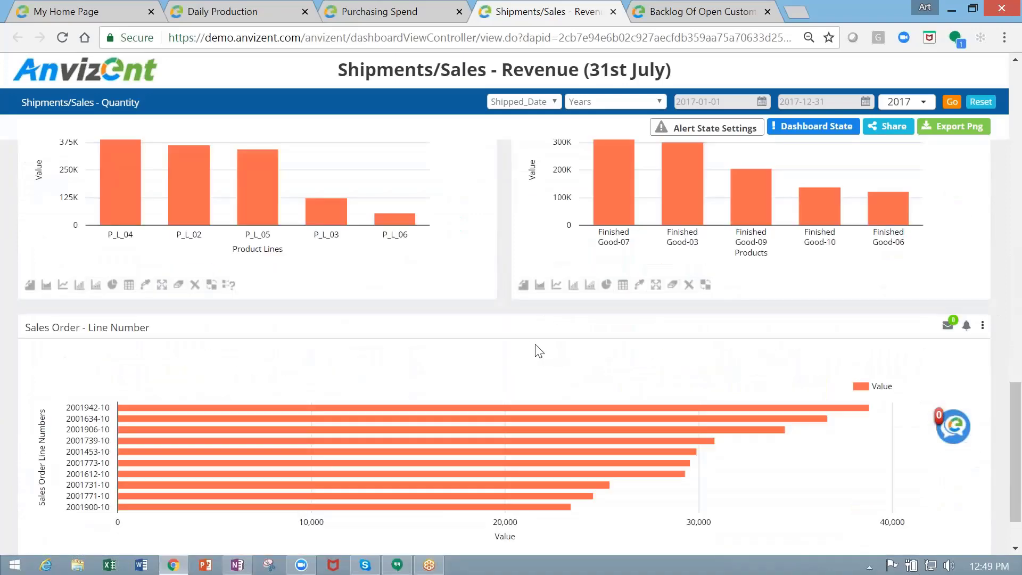
pyautogui.scroll(-1, 534, 344)
pyautogui.moveTo(512, 369)
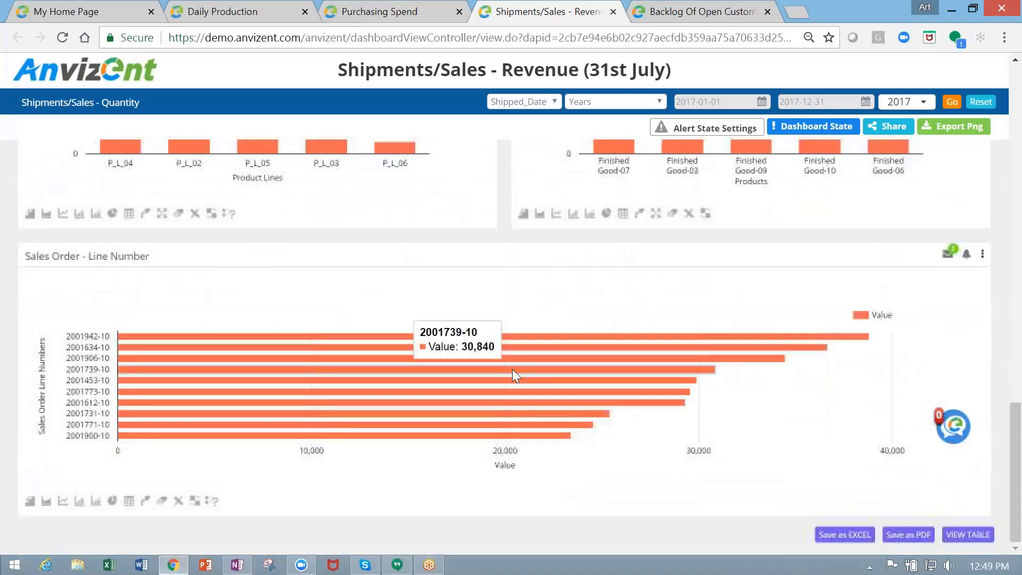
# Return to the Purchasing Spend dashboard and review its Product and Purchase Order - Line Number charts
pyautogui.click(371, 13)
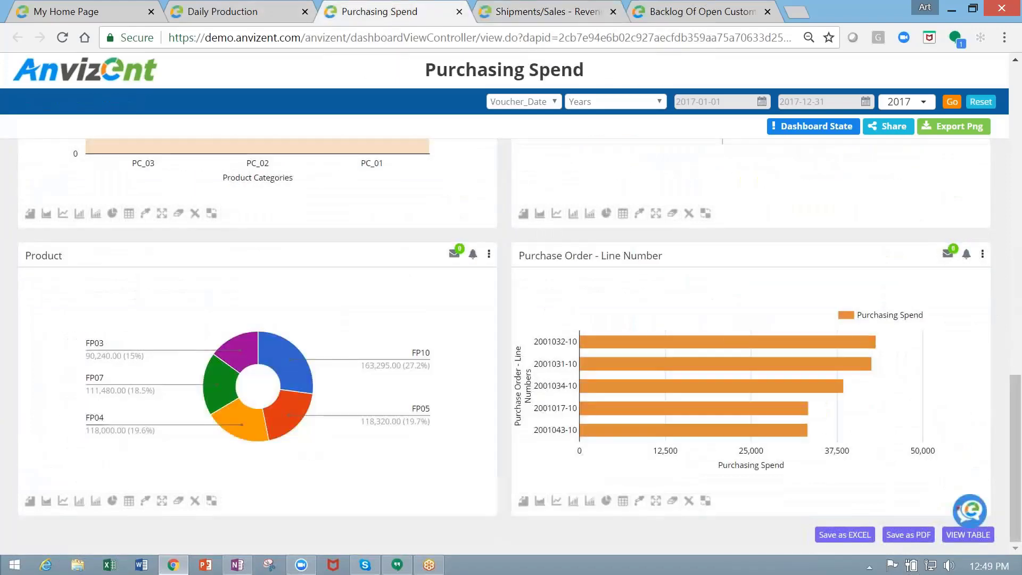
pyautogui.moveTo(718, 378)
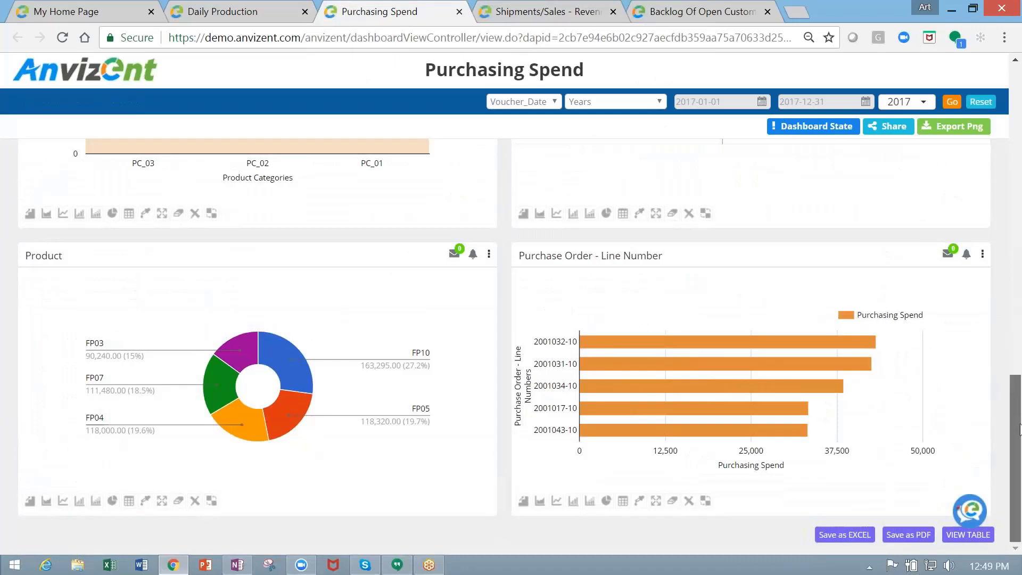
pyautogui.moveTo(713, 432)
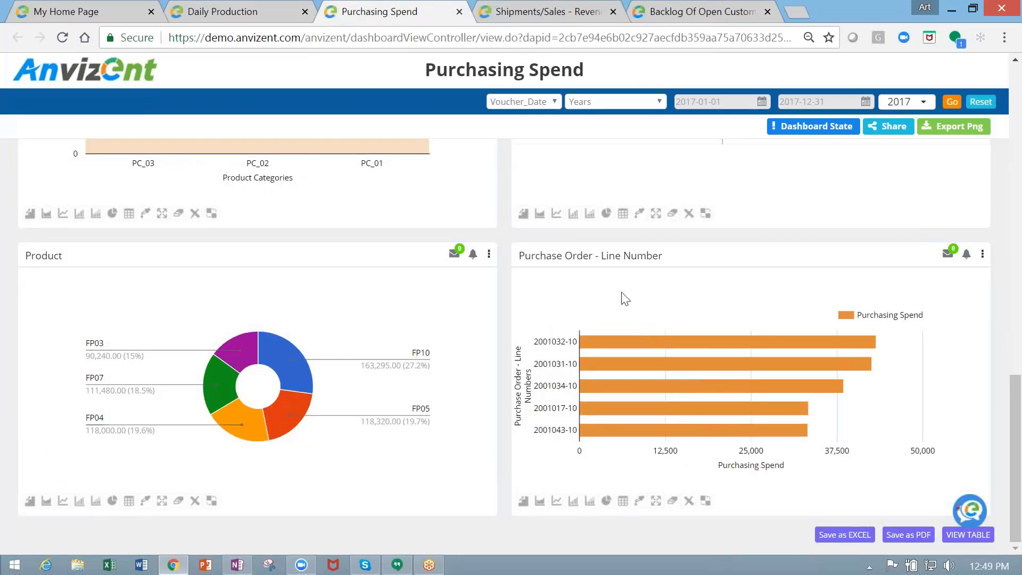
# Switch to the Daily Production dashboard and compare planned and actual quantities per week
pyautogui.click(254, 11)
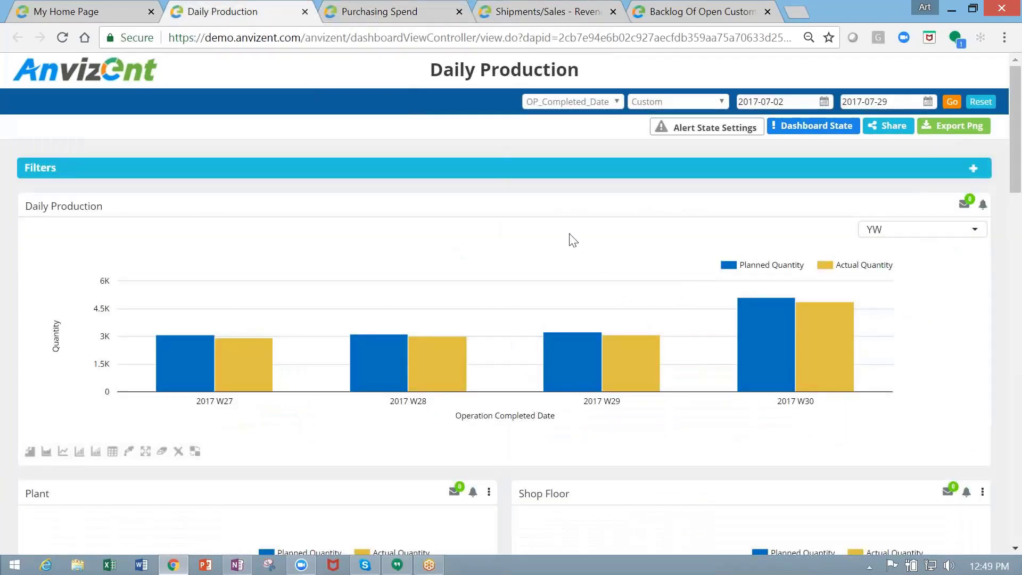
pyautogui.moveTo(188, 387)
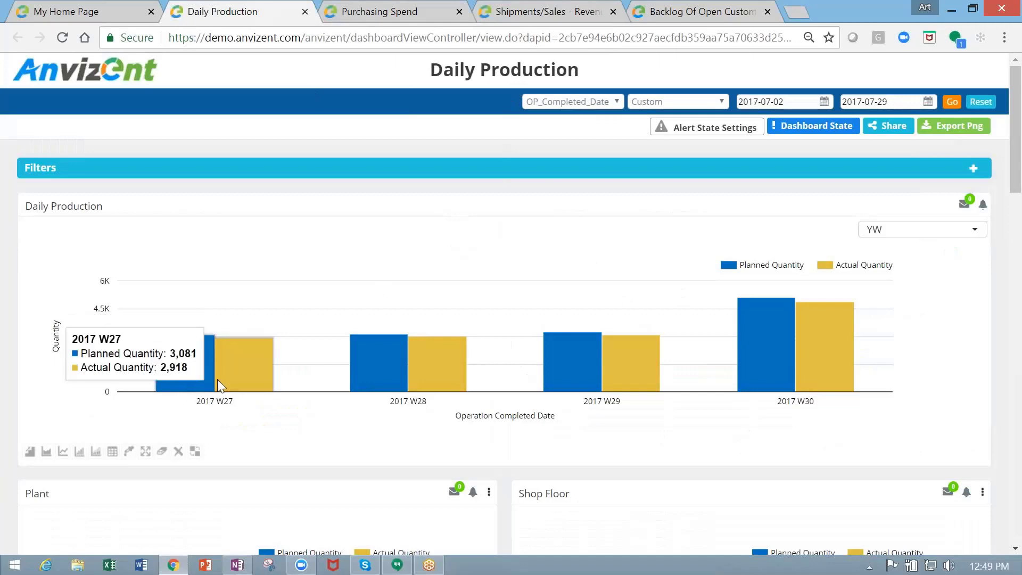
pyautogui.moveTo(371, 379)
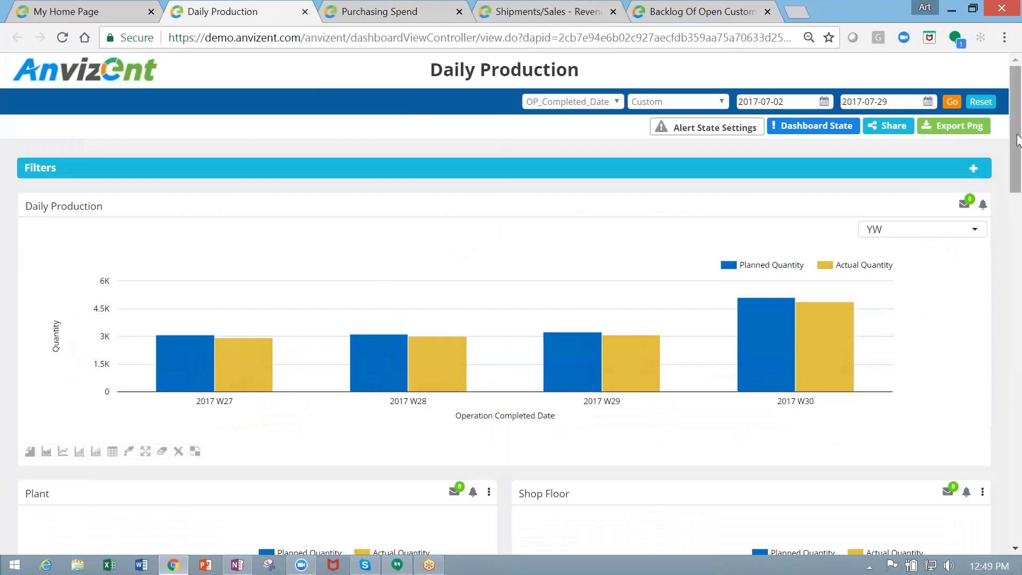
# Drill the Daily Production dashboard down to the Scotland Plant from the Plant chart
pyautogui.scroll(-2, 1019, 151)
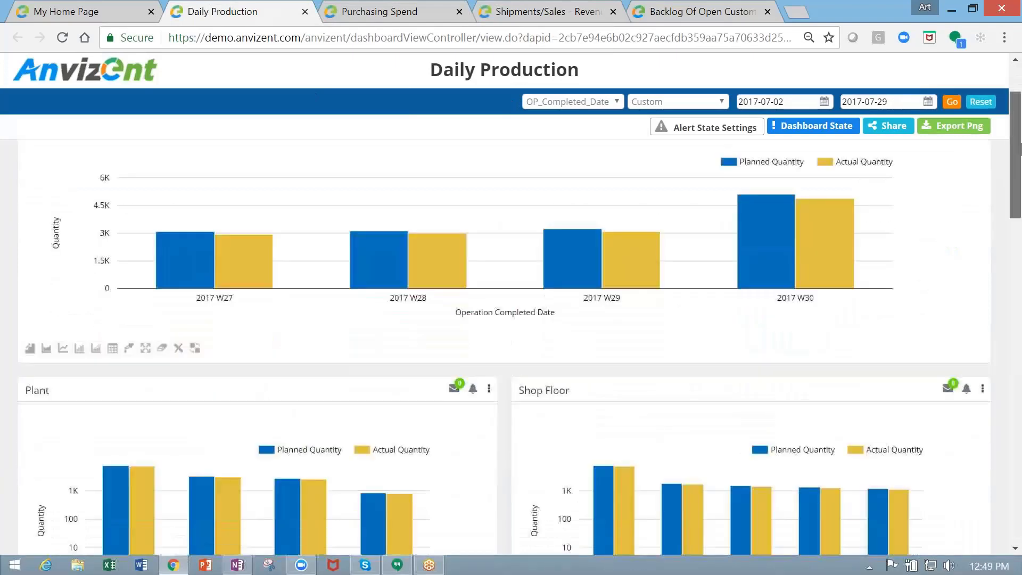
pyautogui.moveTo(1020, 144); pyautogui.dragTo(1018, 204)
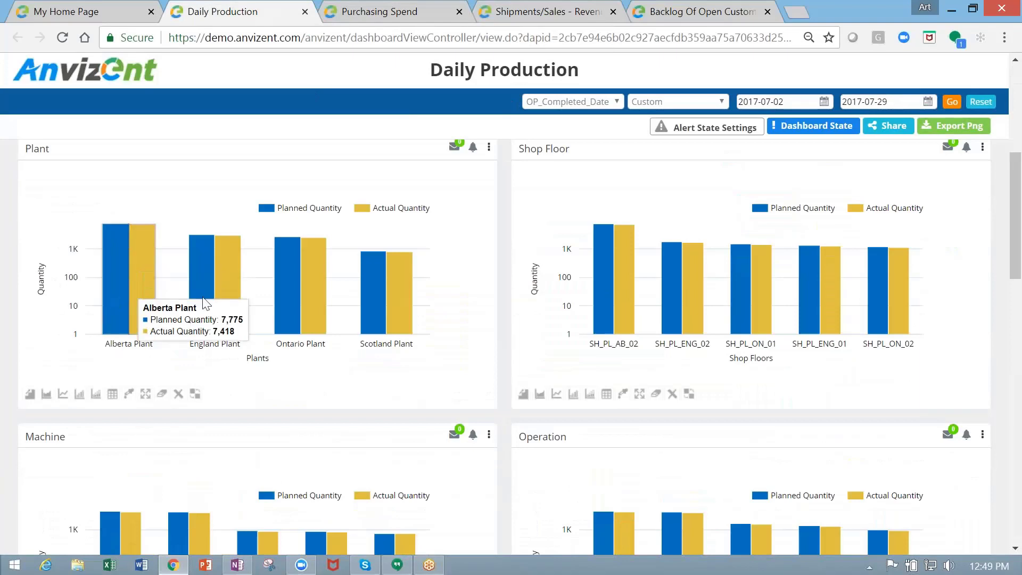
pyautogui.doubleClick(372, 276)
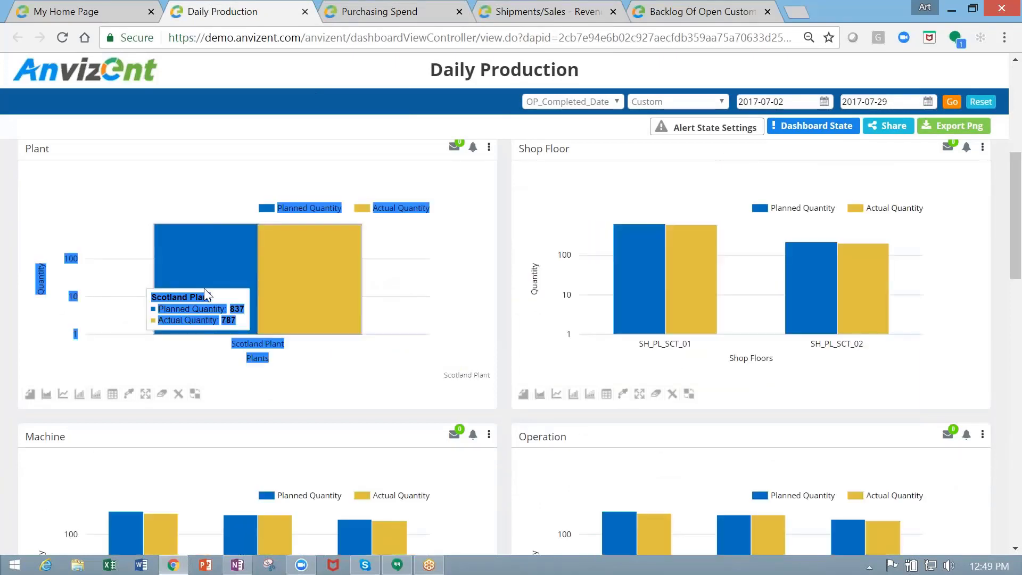
pyautogui.click(427, 373)
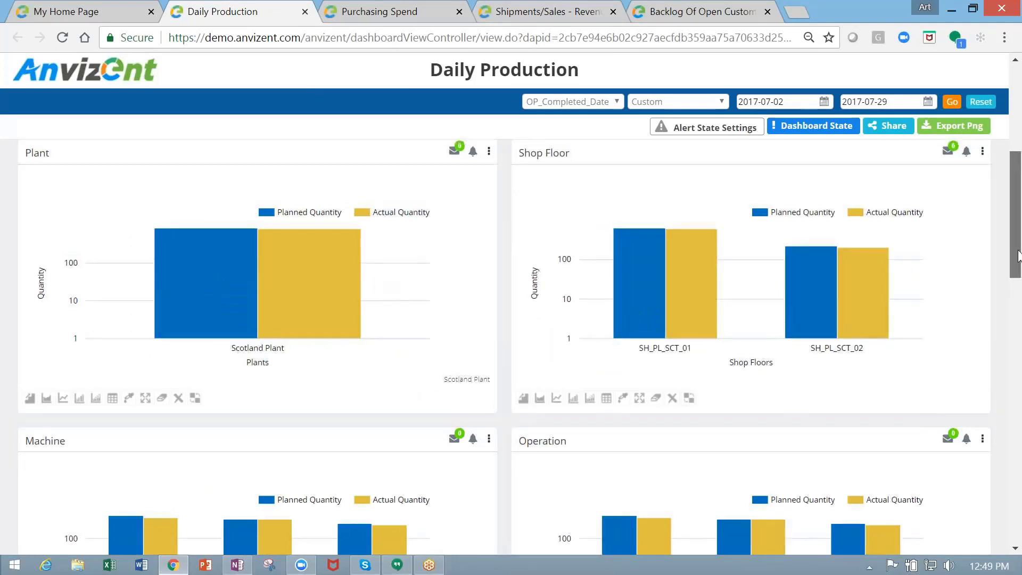
# Review the Scotland Plant's planned and actual quantities by week, shop floor, machine and operation, plus its resource hours
pyautogui.moveTo(1016, 261); pyautogui.dragTo(1016, 190)
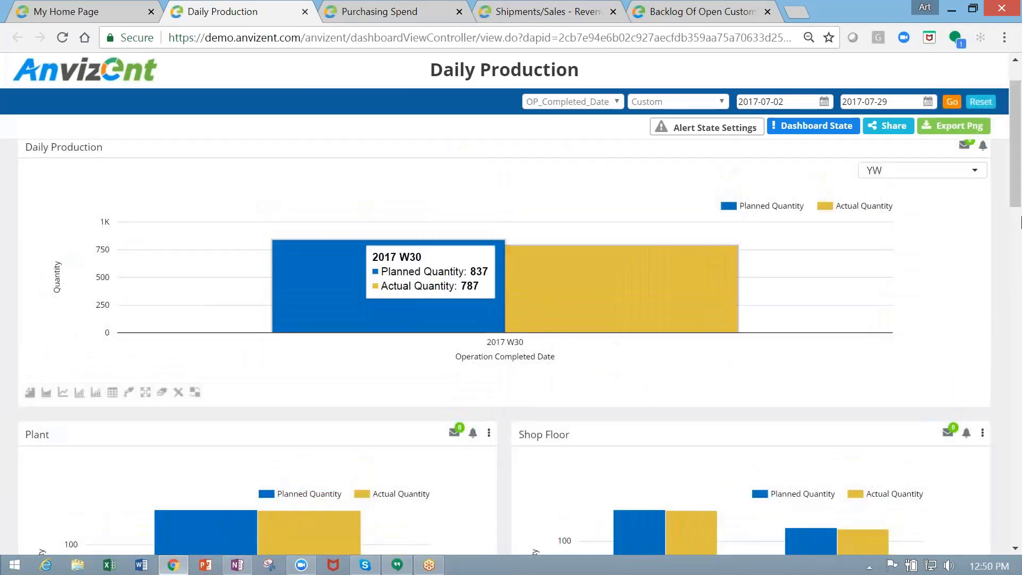
pyautogui.moveTo(1016, 163); pyautogui.dragTo(1017, 249)
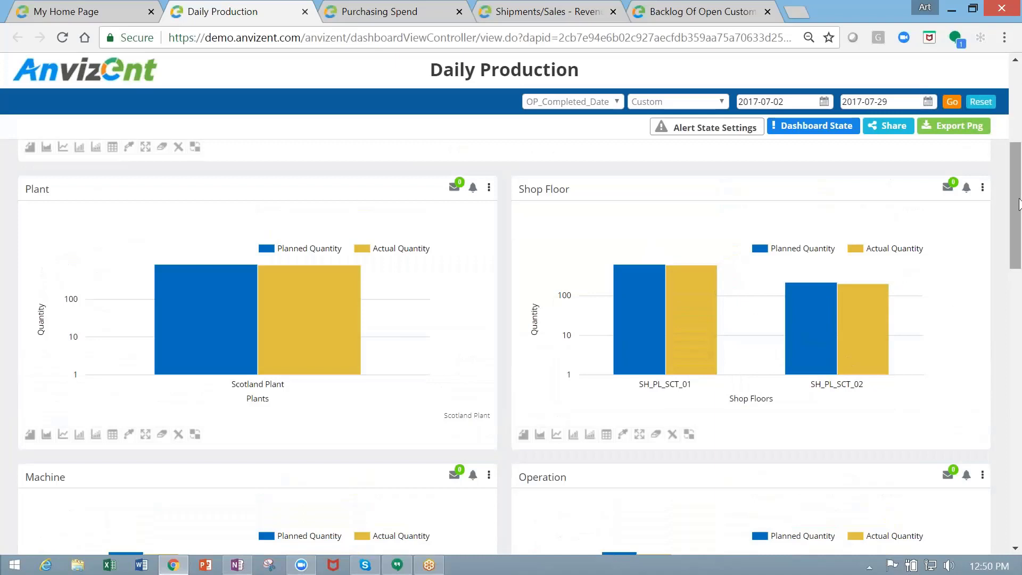
pyautogui.moveTo(1019, 204); pyautogui.dragTo(1019, 277)
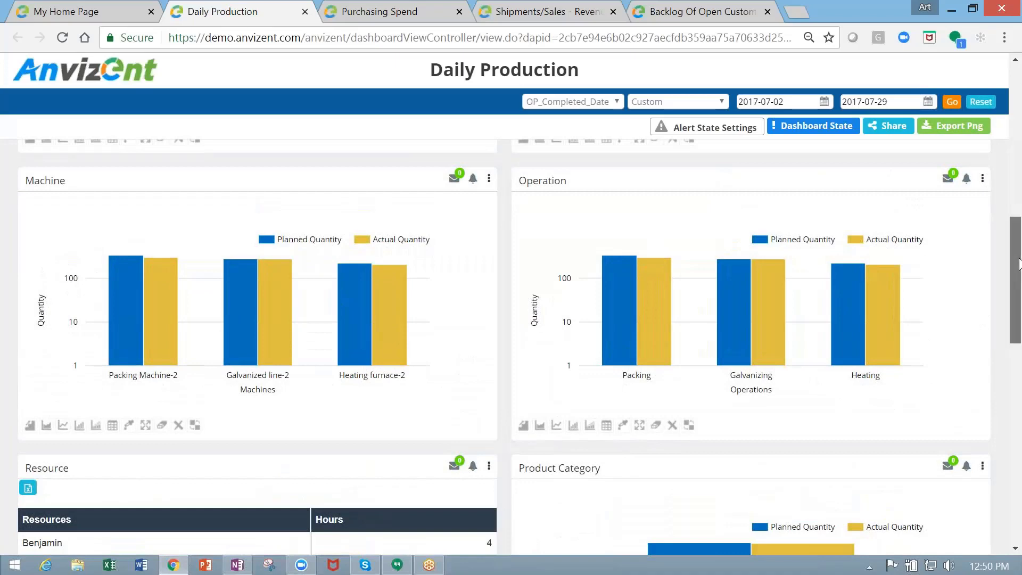
pyautogui.moveTo(1018, 263); pyautogui.dragTo(1019, 328)
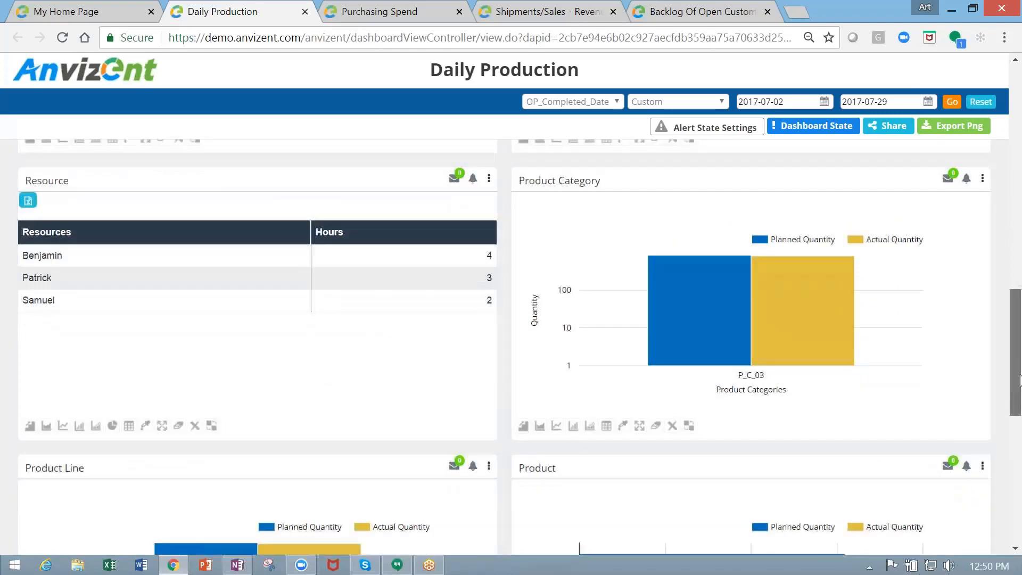
# Review the Scotland Plant's planned and actual quantities by product line, product and customer
pyautogui.moveTo(1018, 369); pyautogui.dragTo(1019, 433)
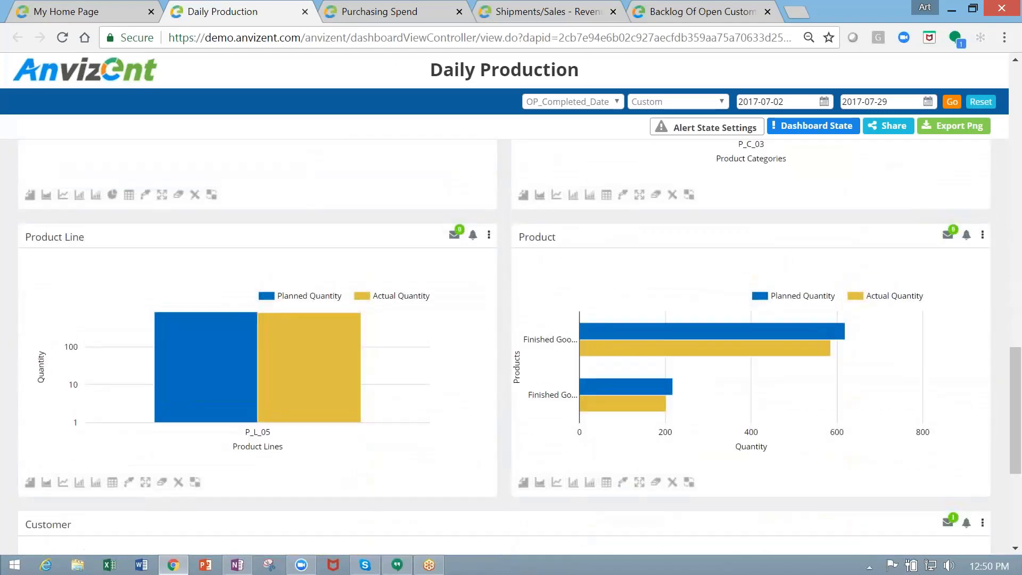
pyautogui.moveTo(861, 364)
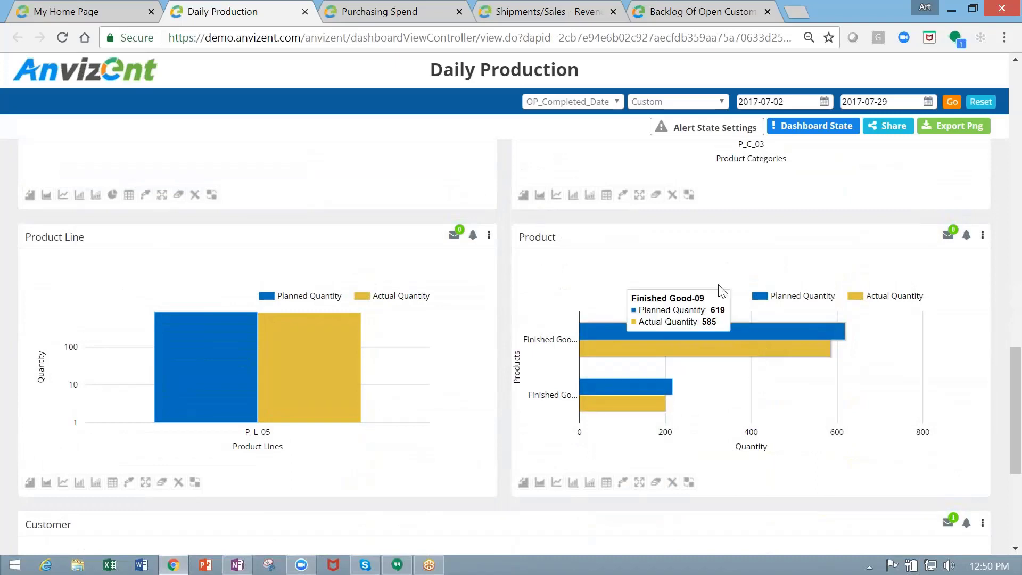
pyautogui.moveTo(1017, 398); pyautogui.dragTo(1017, 461)
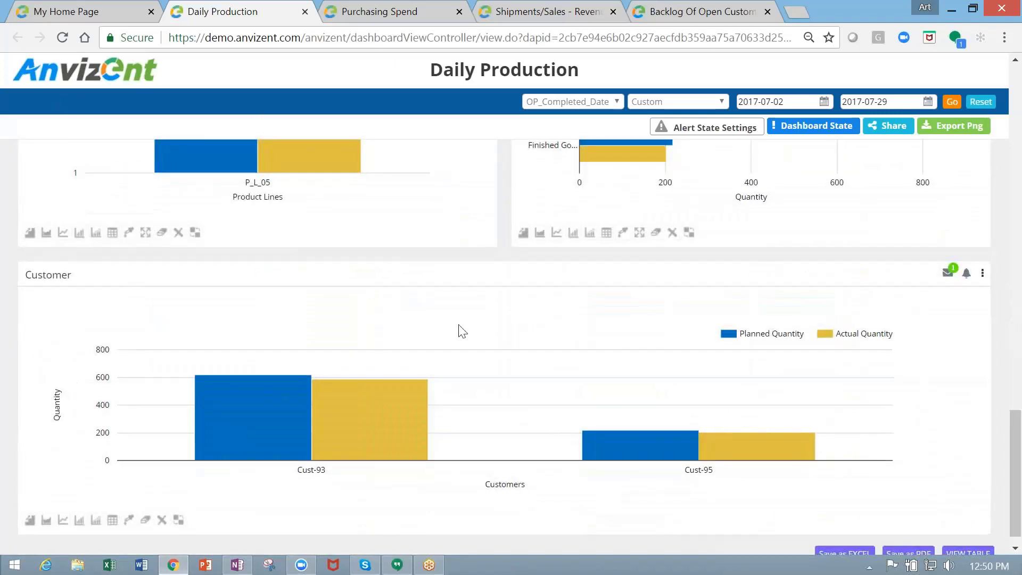
pyautogui.moveTo(360, 428)
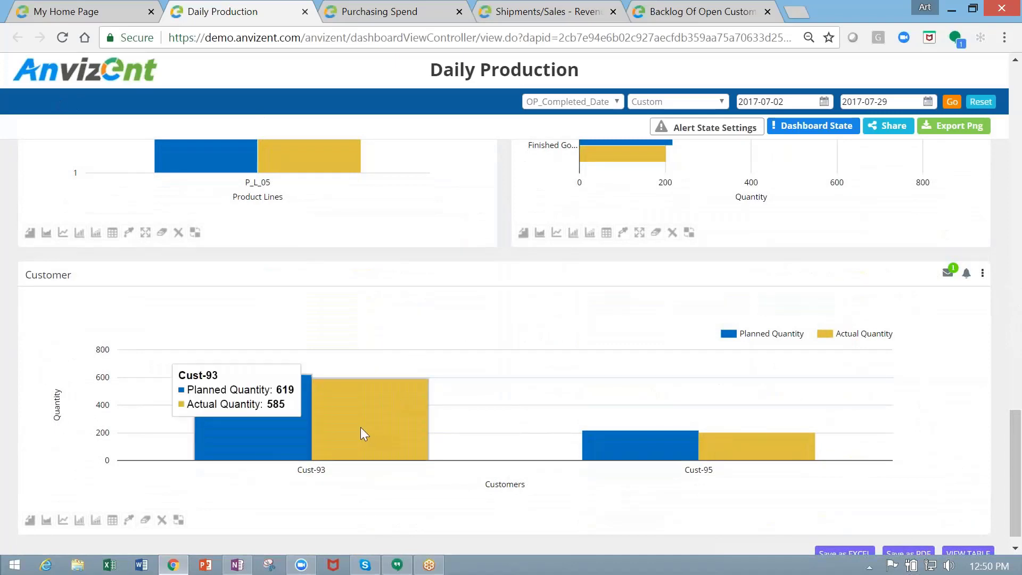
# Open the On Hand Inventory dashboard from the Warehouse - Inventory group on the home page
pyautogui.moveTo(664, 459)
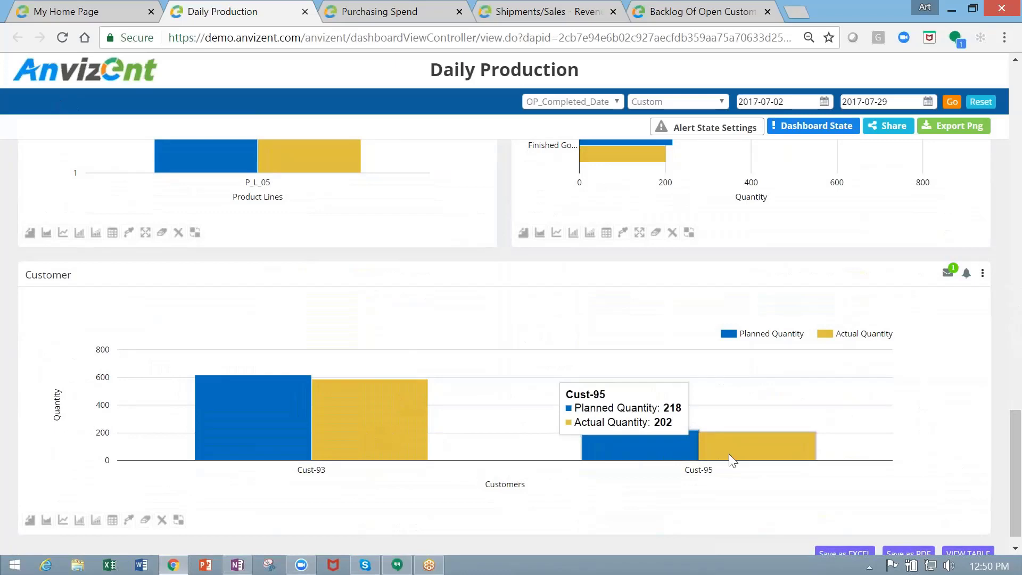
pyautogui.click(115, 13)
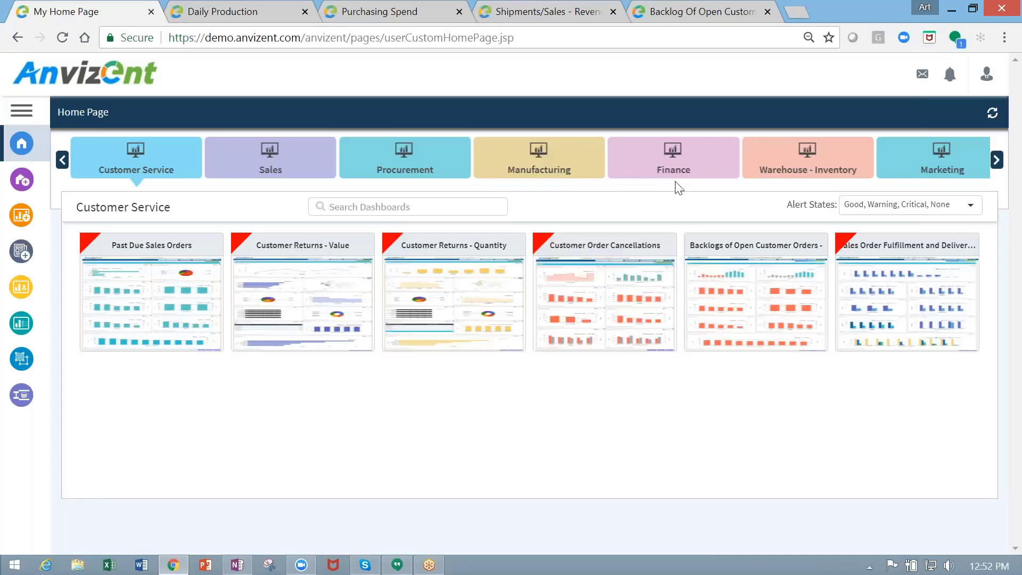
pyautogui.click(850, 152)
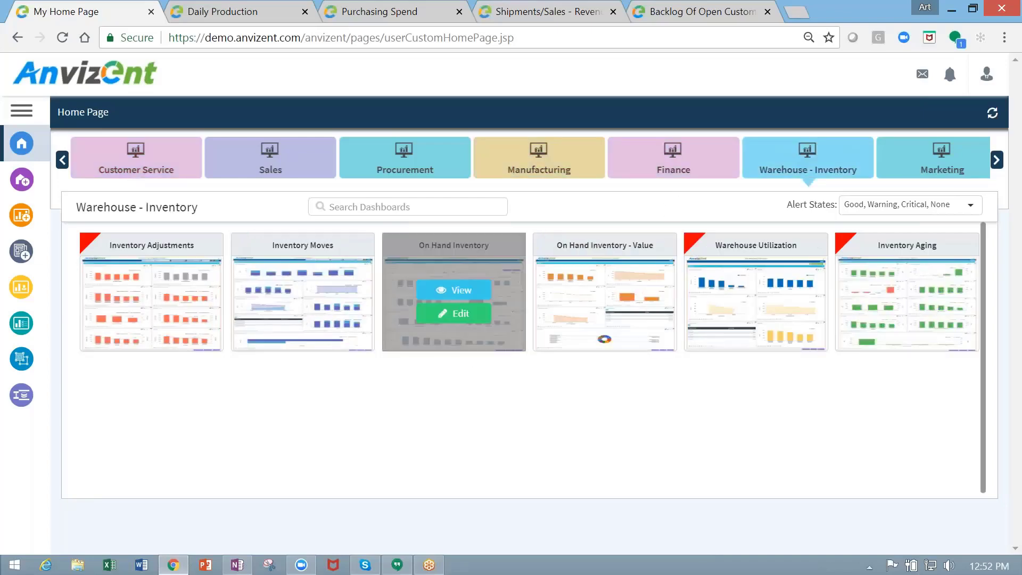
pyautogui.moveTo(143, 303)
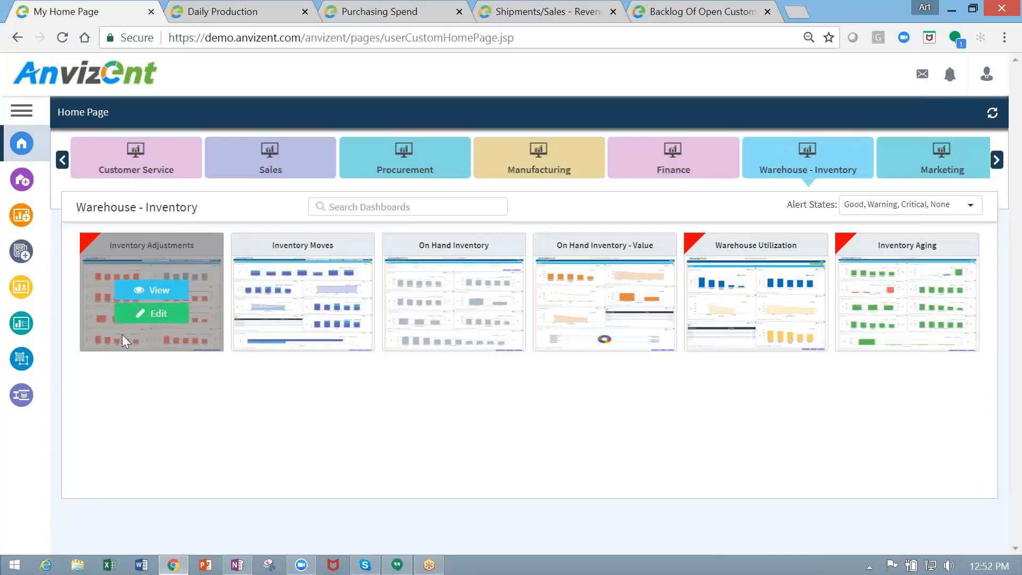
pyautogui.moveTo(315, 313)
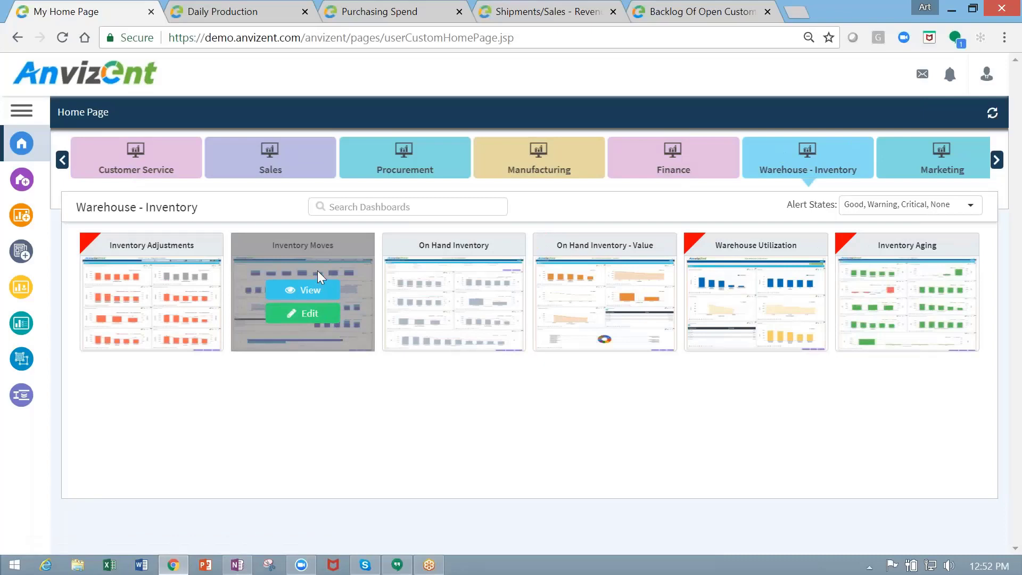
pyautogui.moveTo(457, 248)
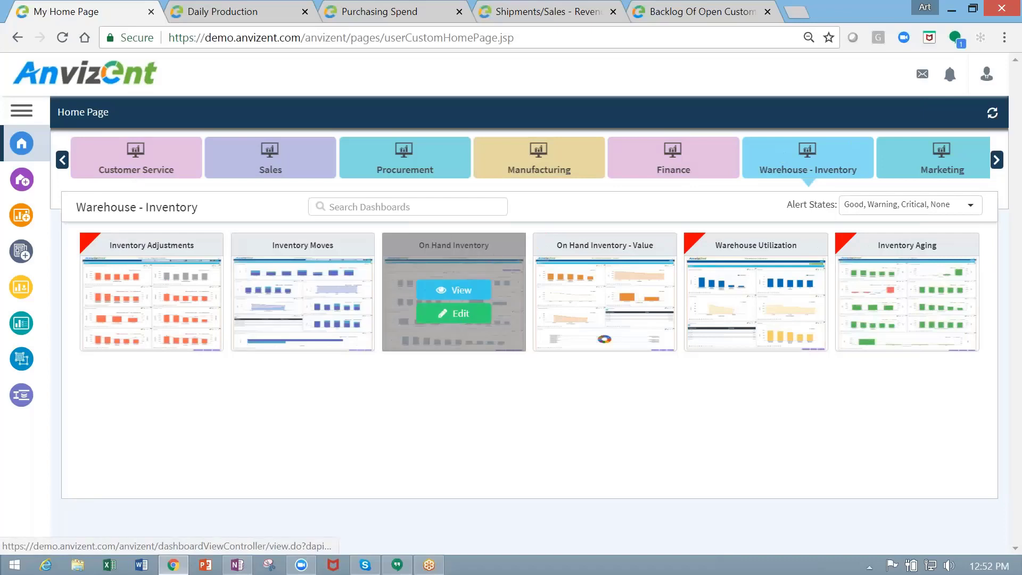
pyautogui.moveTo(589, 244)
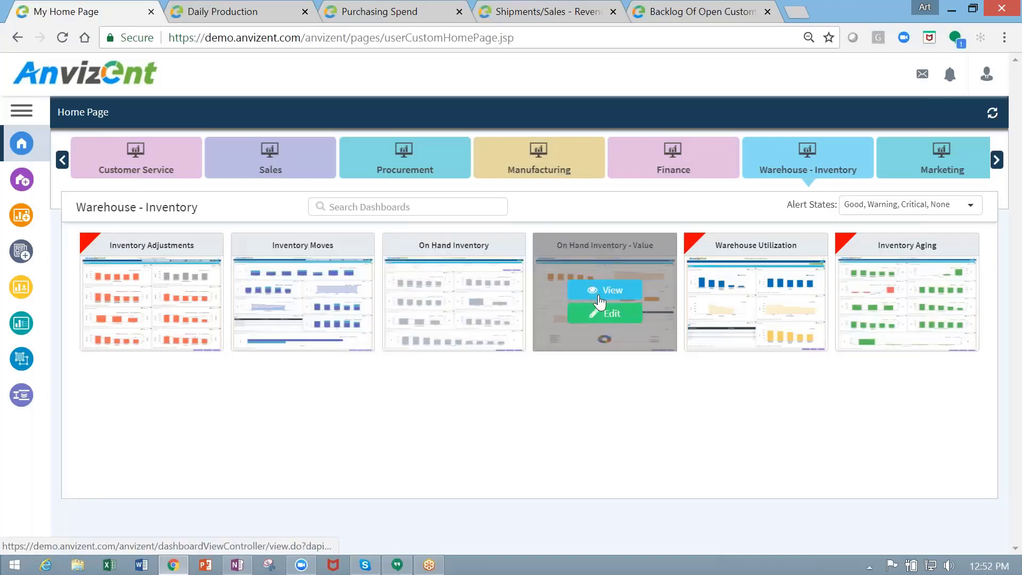
pyautogui.moveTo(747, 286)
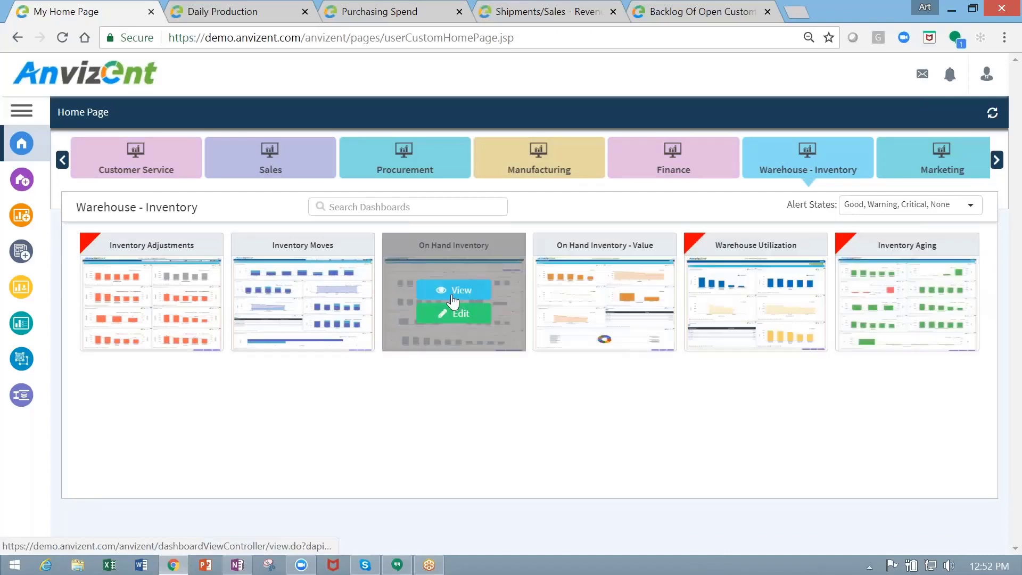
pyautogui.click(455, 289)
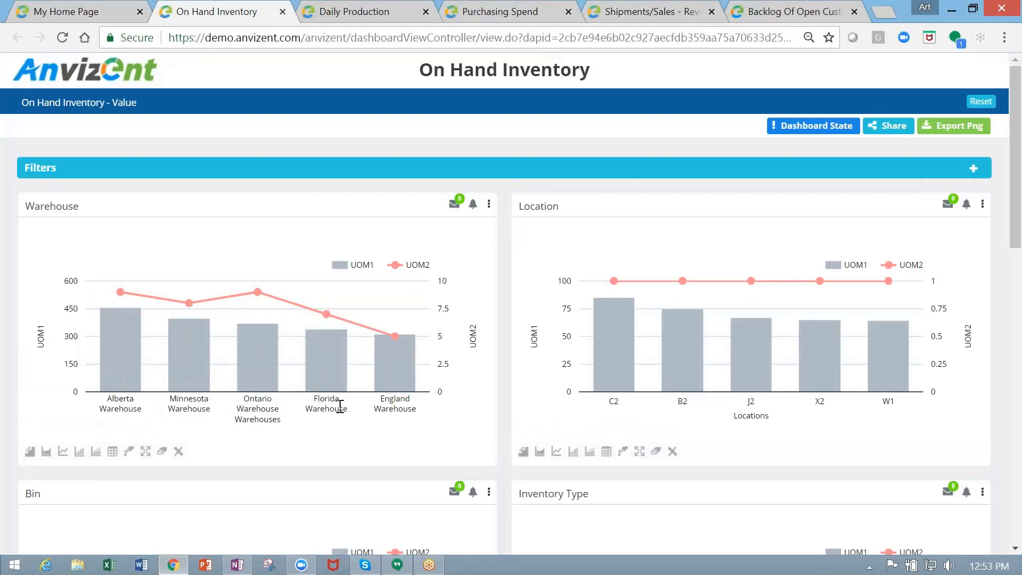
# Drill the On Hand Inventory dashboard down to the Alberta Warehouse and review its location, bin, inventory type and product charts
pyautogui.click(132, 346)
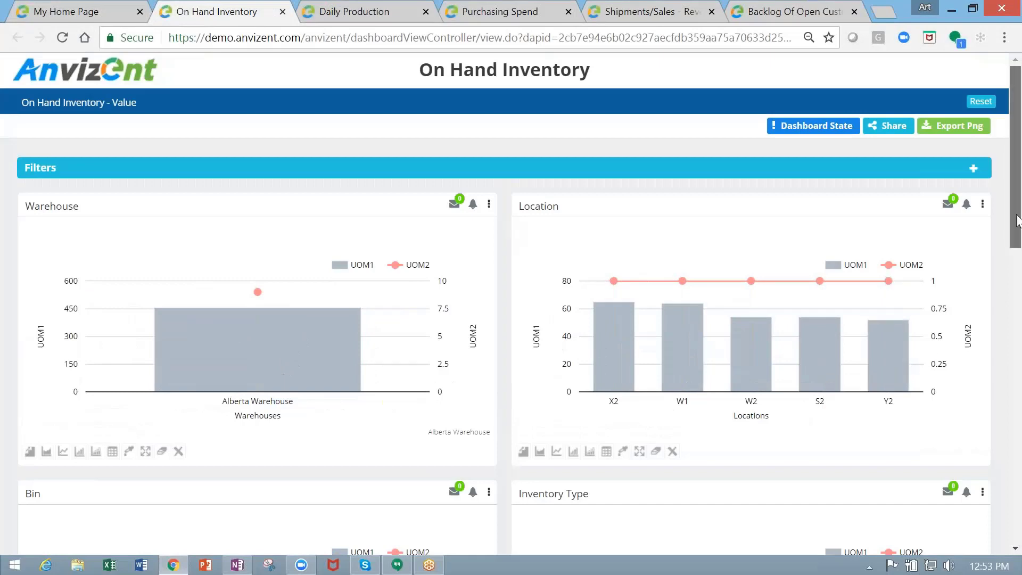
pyautogui.moveTo(1017, 221); pyautogui.dragTo(1016, 338)
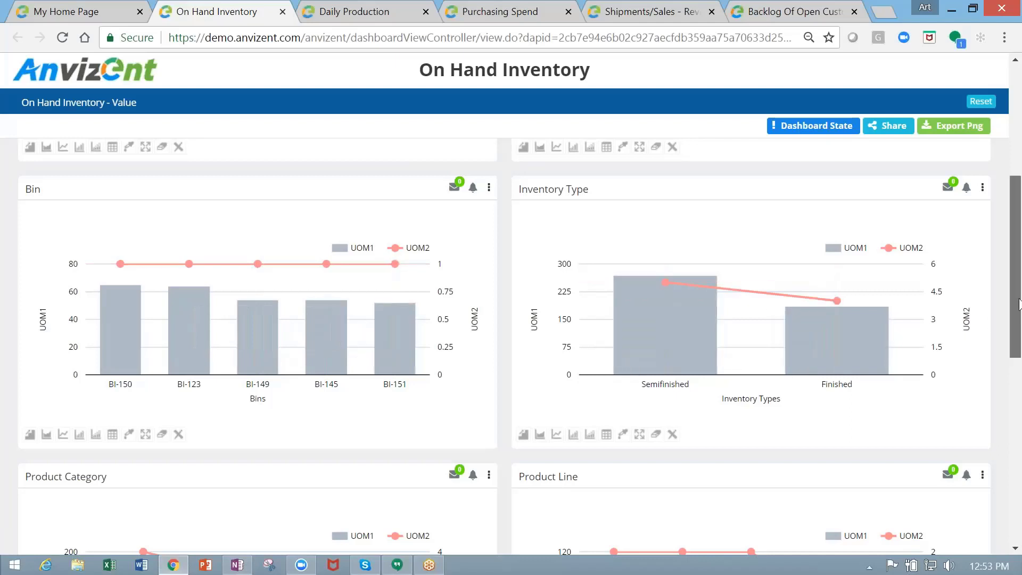
pyautogui.moveTo(1018, 304); pyautogui.dragTo(1015, 510)
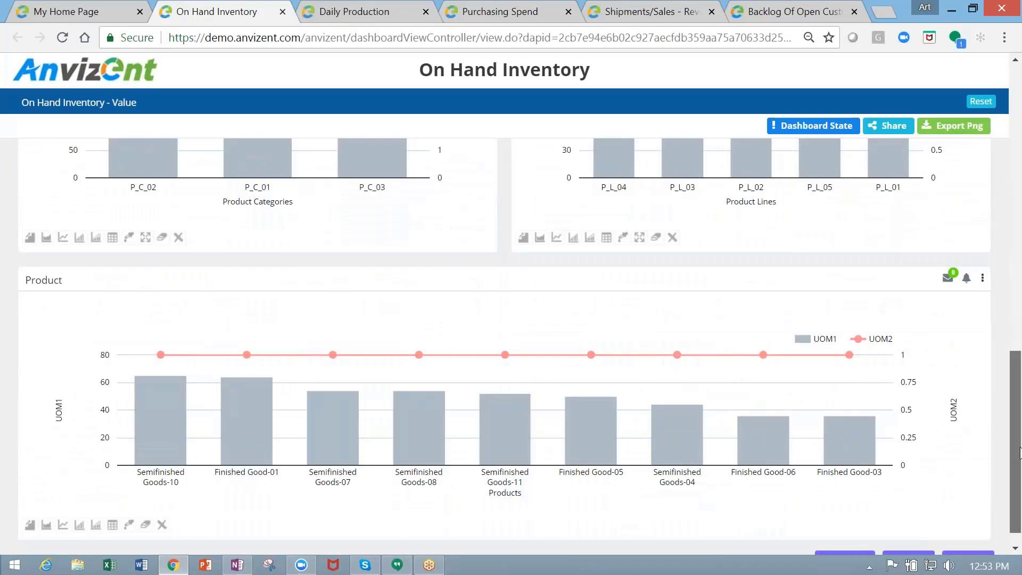
pyautogui.scroll(-1, 1018, 452)
# Start a new dashboard from the home page and load the MySQL data source with the Table / View data set
pyautogui.click(44, 16)
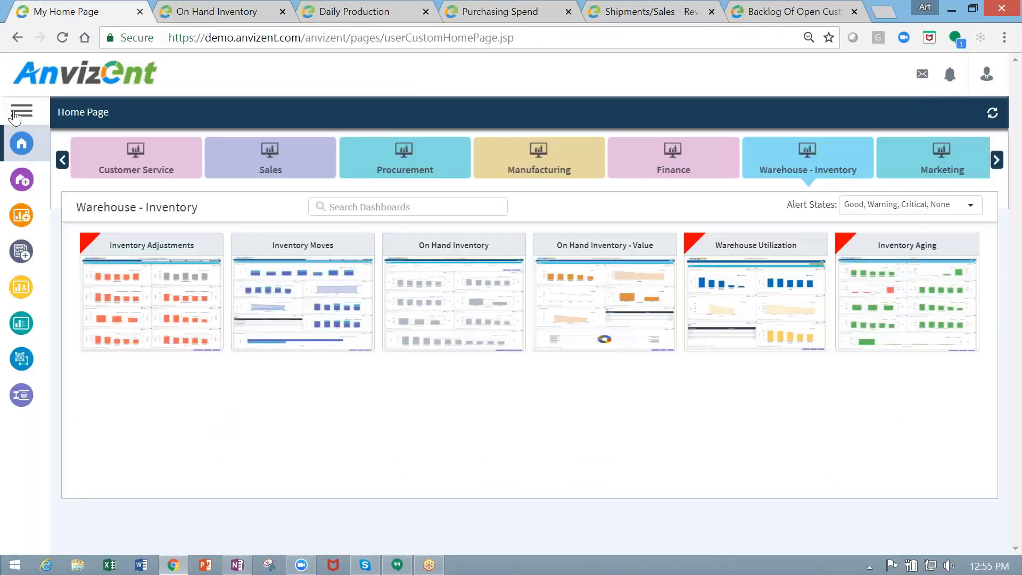
pyautogui.click(16, 114)
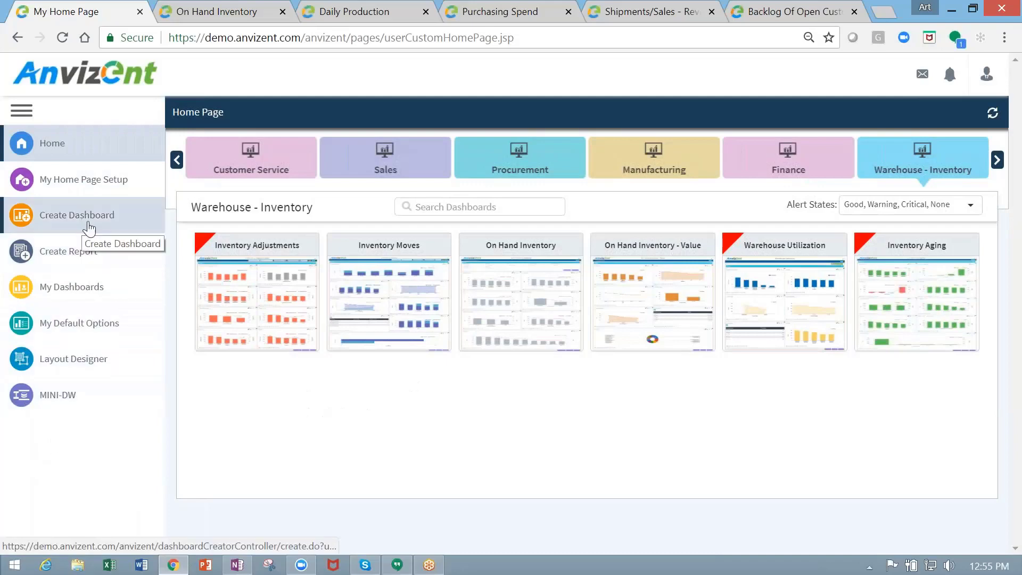
pyautogui.moveTo(237, 311)
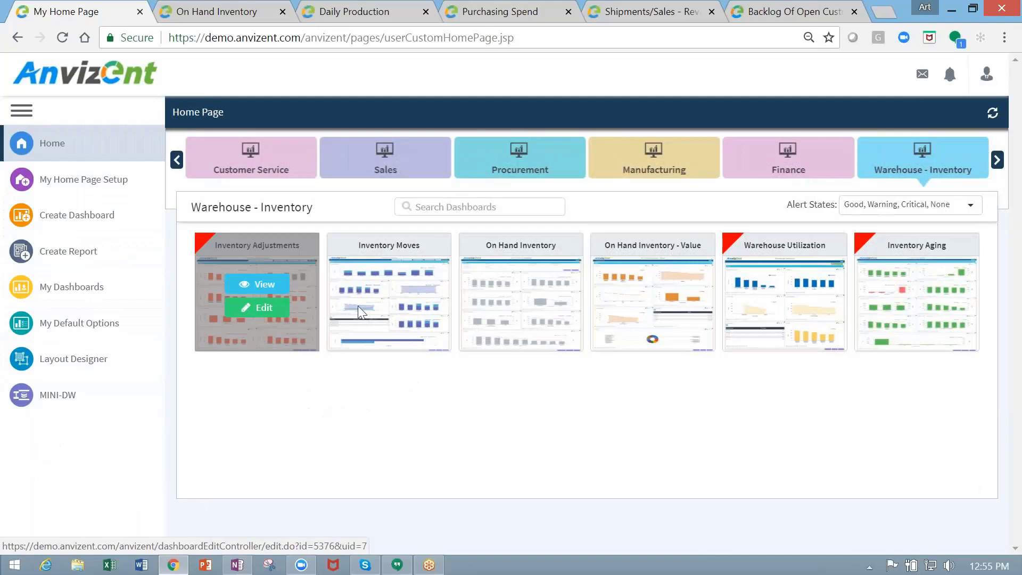
pyautogui.moveTo(387, 297)
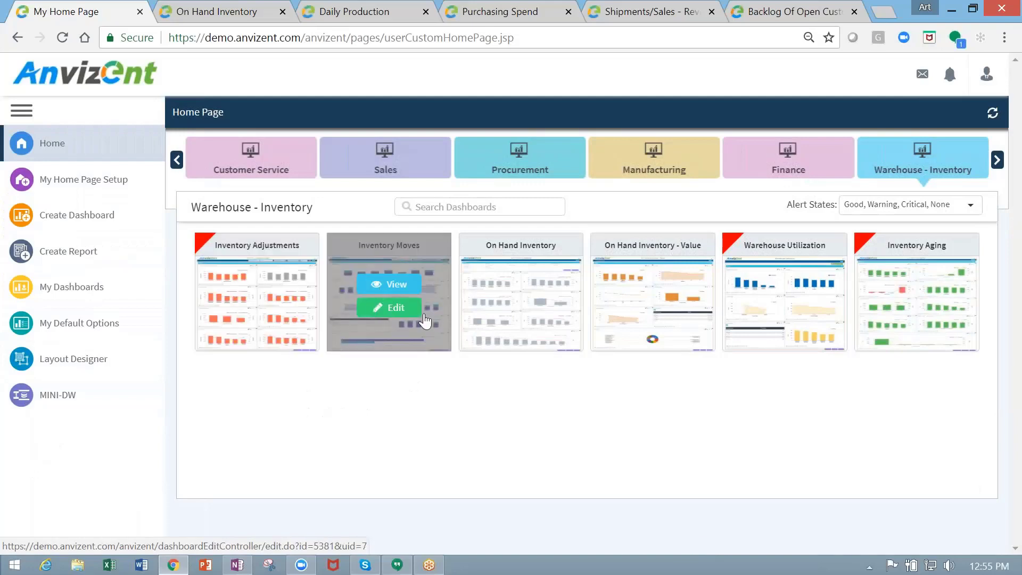
pyautogui.moveTo(513, 313)
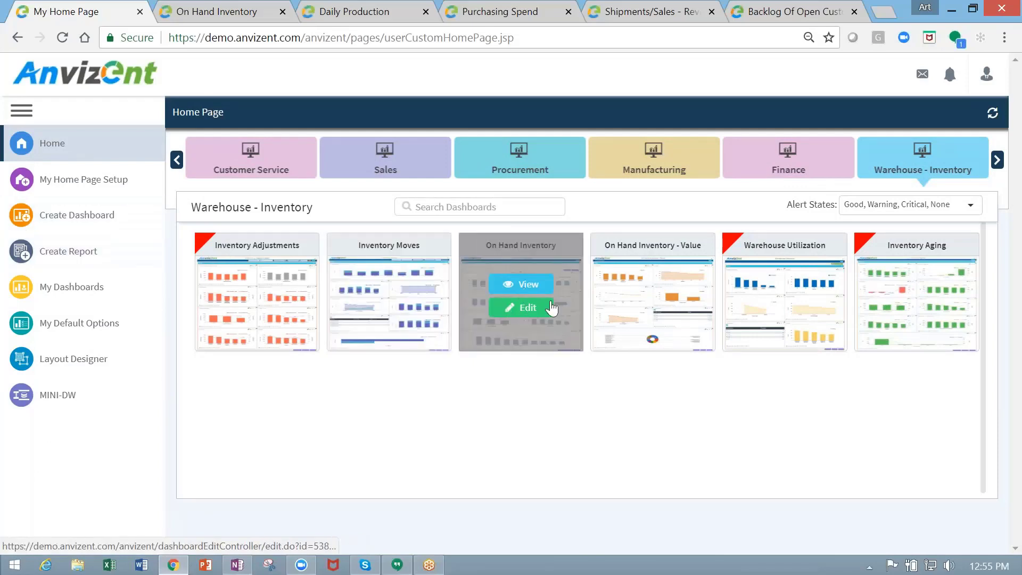
pyautogui.click(76, 214)
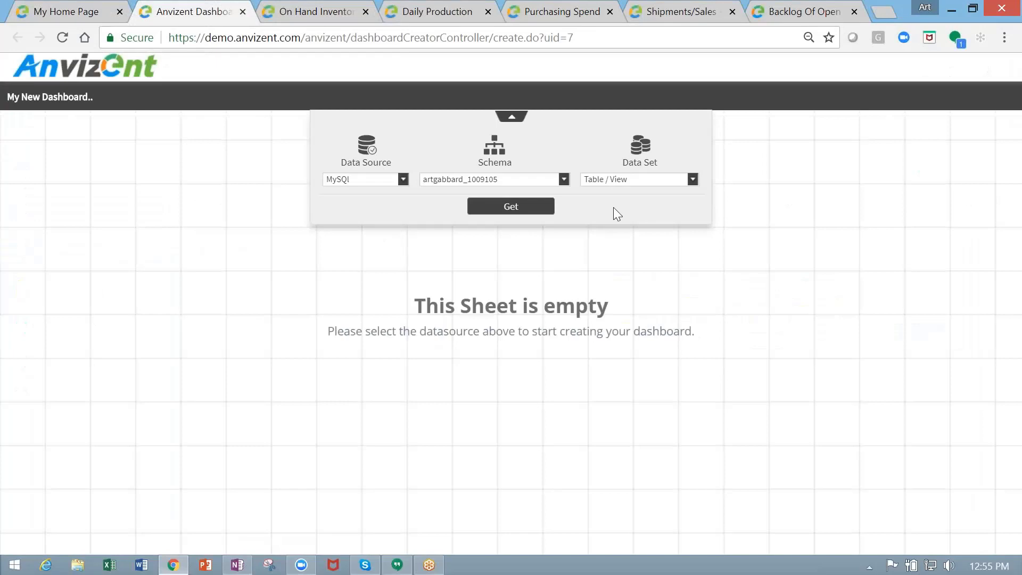
pyautogui.click(505, 208)
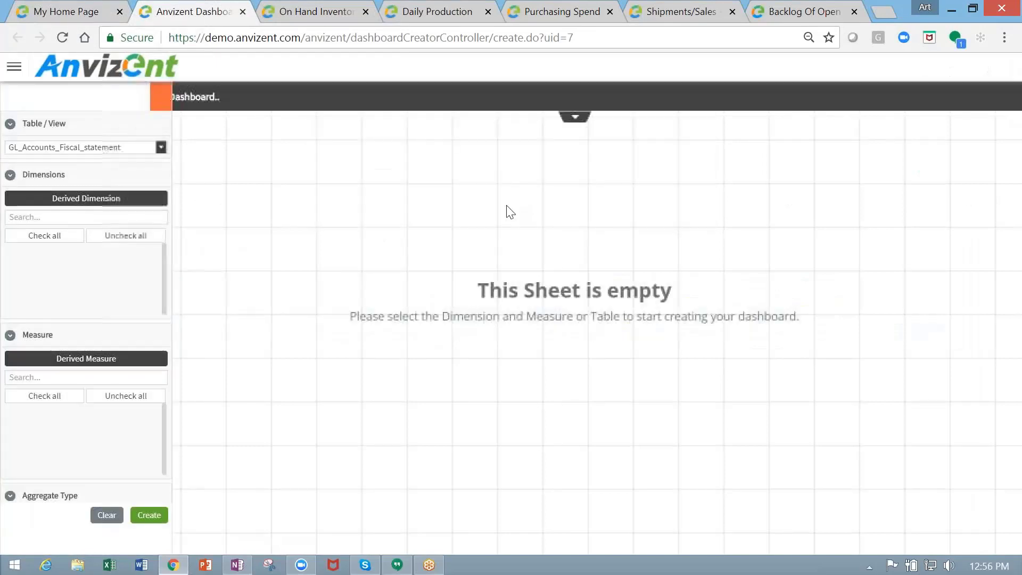
# Create a dashboard from the Shipments table with all dimensions and the ShipmentValue measure
pyautogui.click(161, 147)
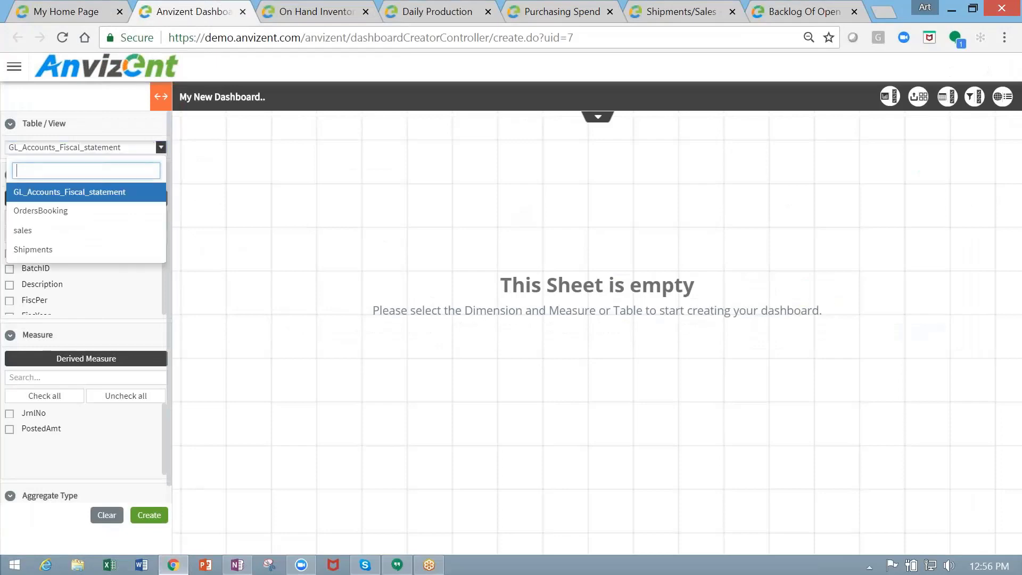
pyautogui.click(37, 255)
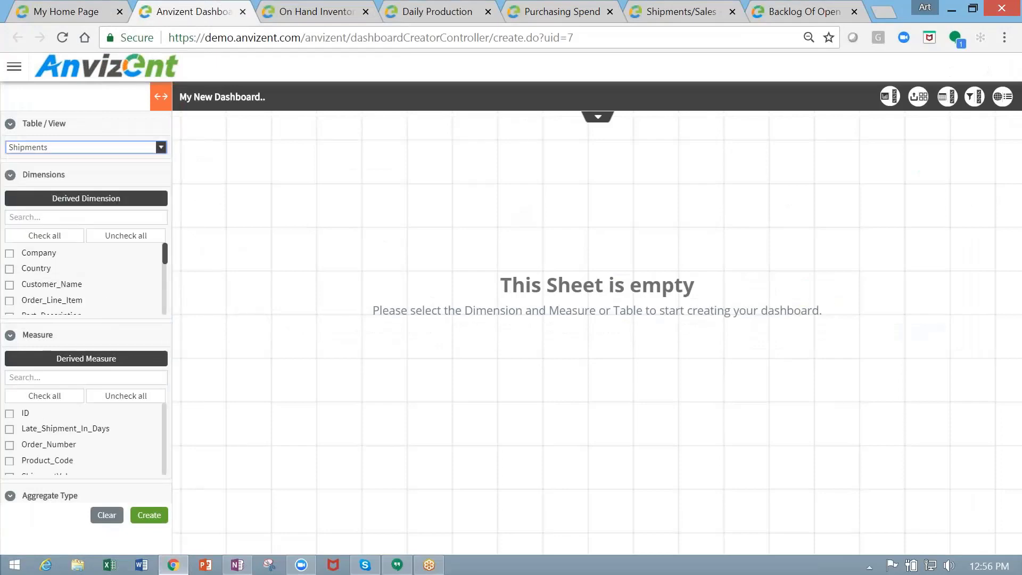
pyautogui.click(45, 239)
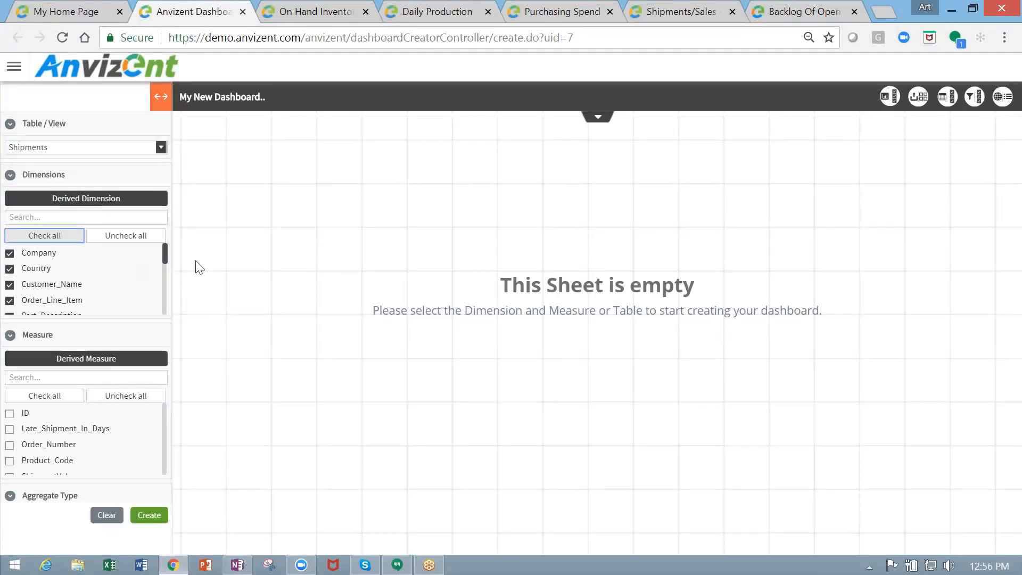
pyautogui.moveTo(164, 254); pyautogui.dragTo(153, 333)
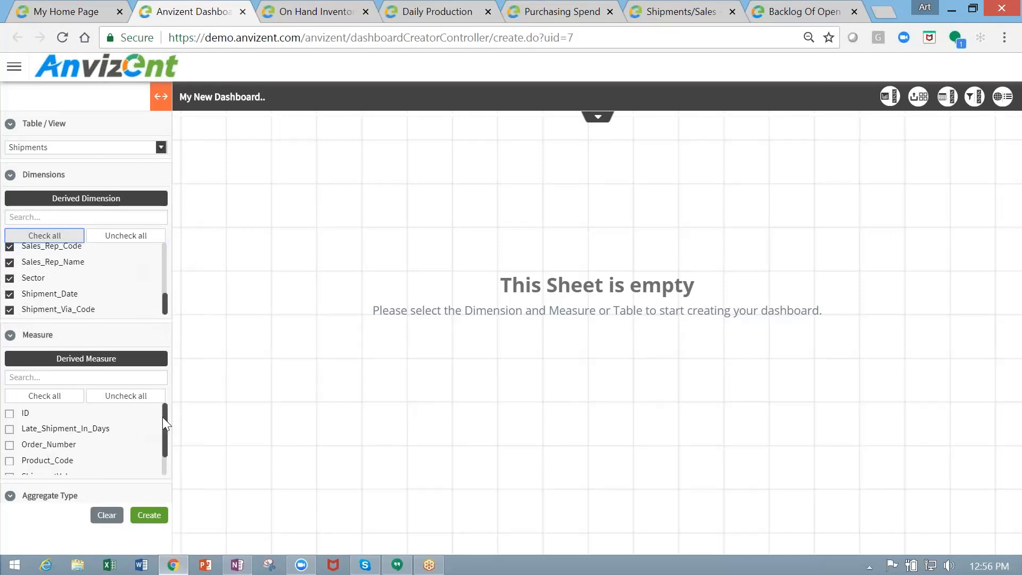
pyautogui.moveTo(161, 417); pyautogui.dragTo(165, 452)
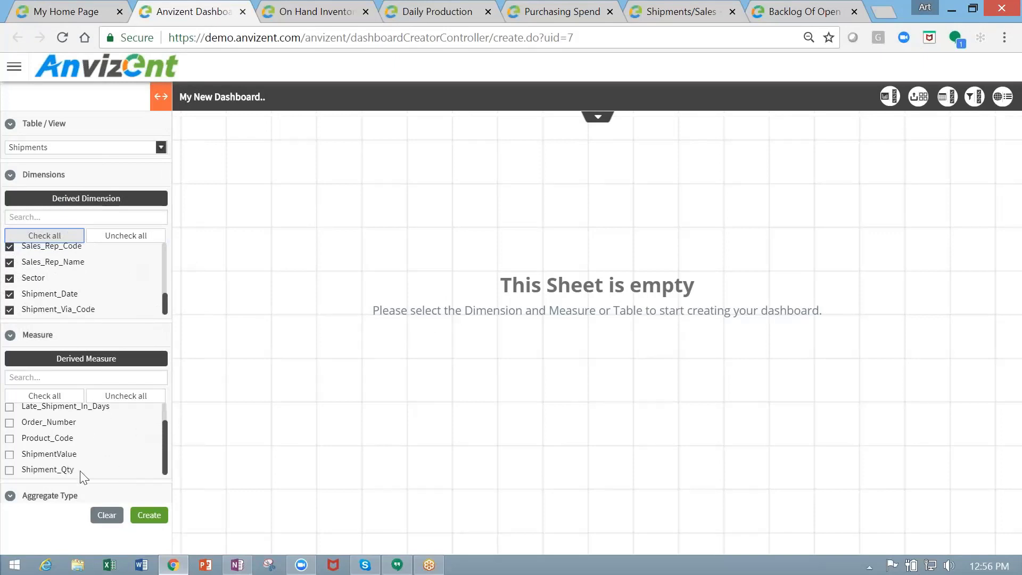
pyautogui.click(10, 454)
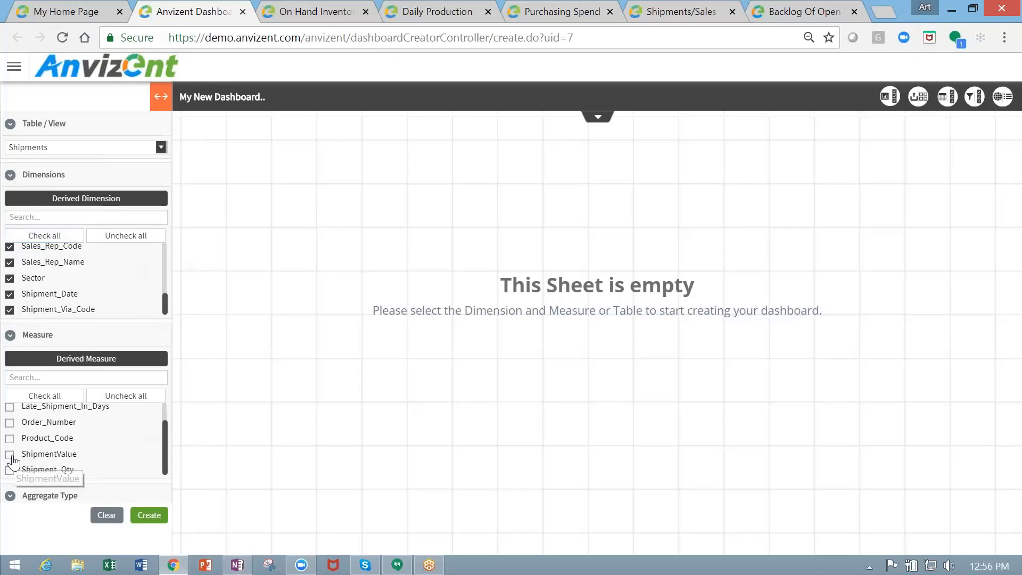
pyautogui.click(140, 520)
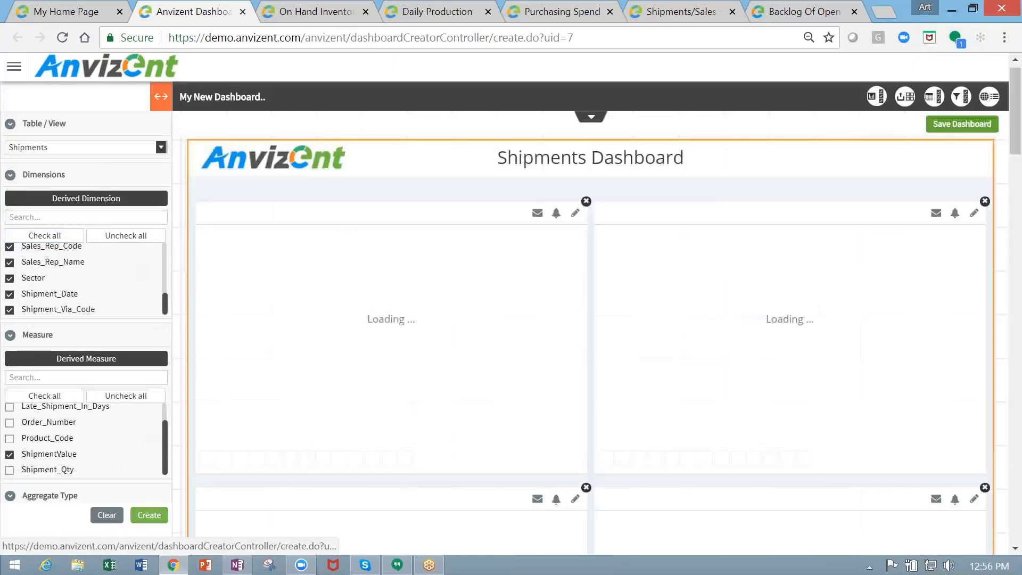
# Review the new Shipments Dashboard's charts and its global properties
pyautogui.scroll(-3, 392, 394)
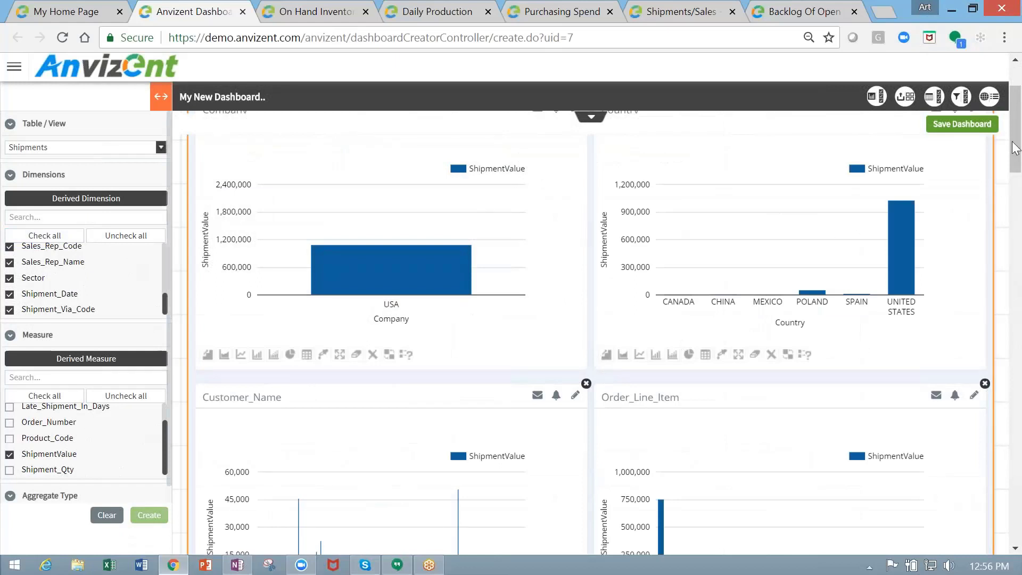
pyautogui.scroll(3, 1016, 112)
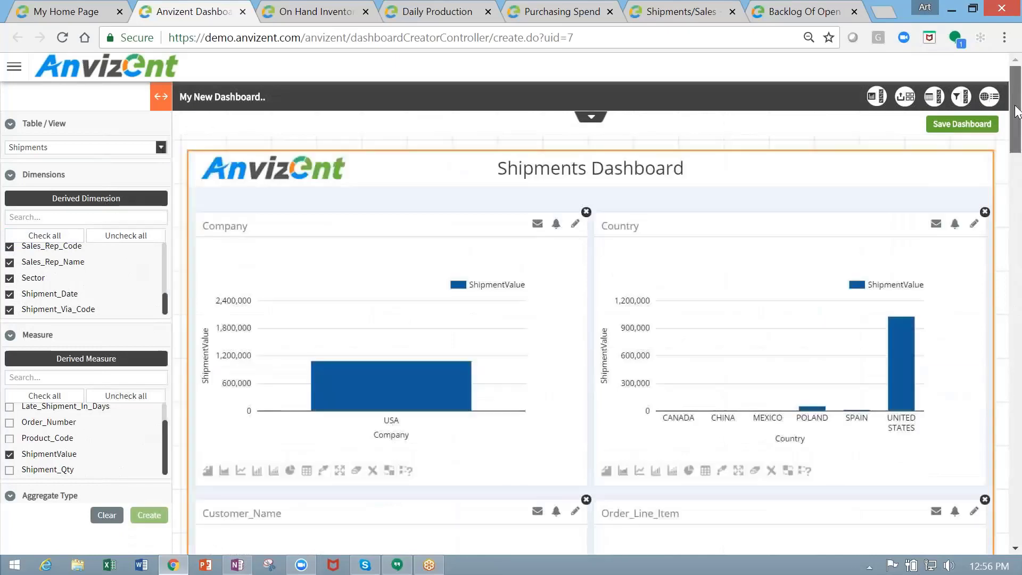
pyautogui.moveTo(1016, 112)
pyautogui.mouseDown()
pyautogui.moveTo(1015, 156)
pyautogui.moveTo(1015, 118)
pyautogui.mouseUp()
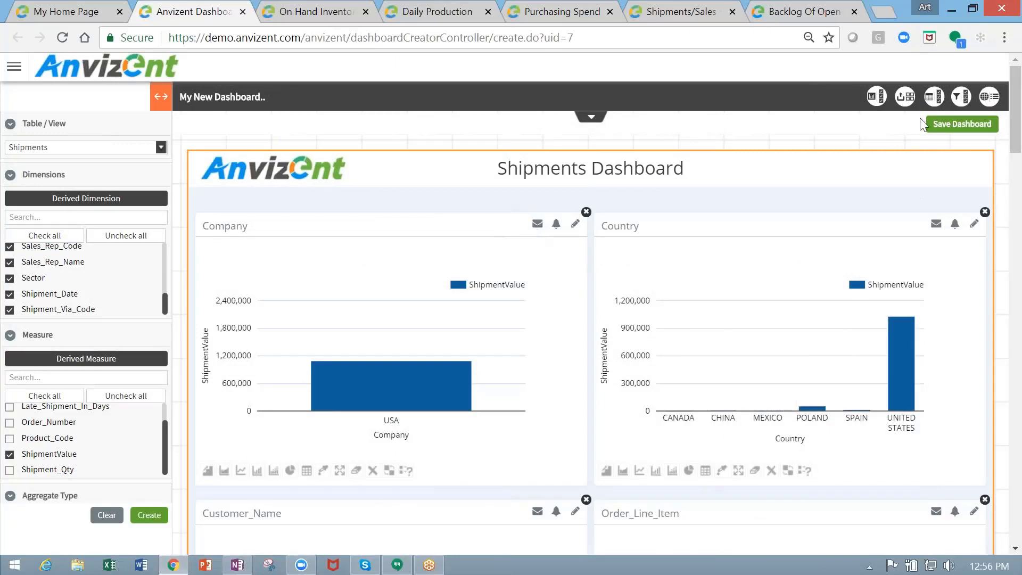
pyautogui.click(985, 97)
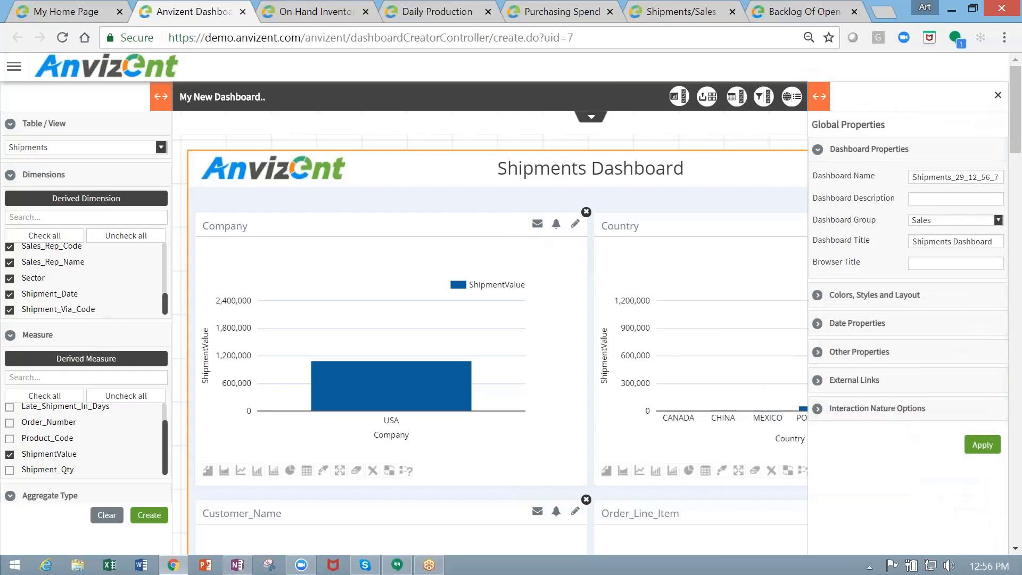
pyautogui.click(998, 99)
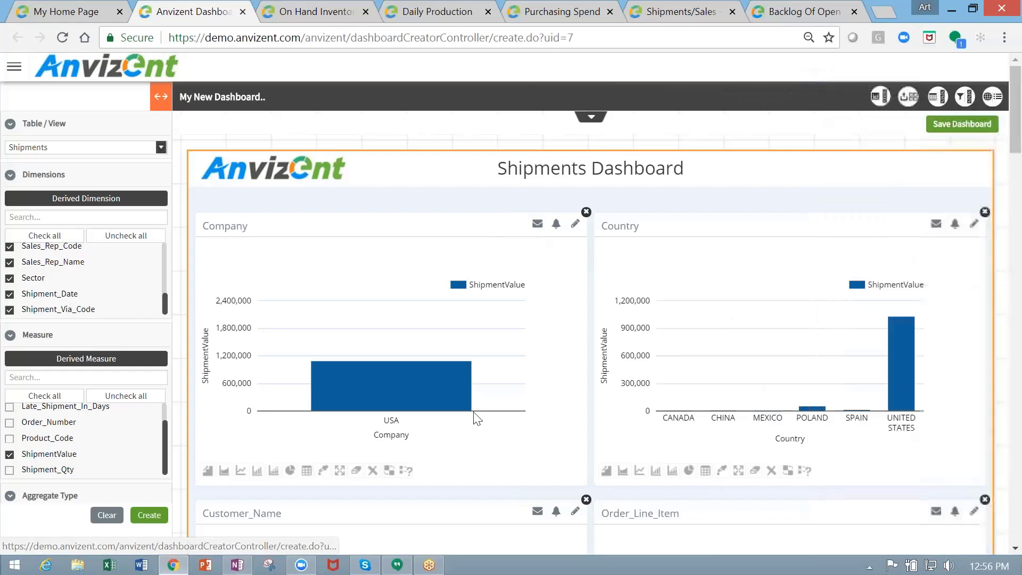
pyautogui.click(162, 98)
# Start a new report from the home page on the MySQL GL_Accounts_Fiscal_statement table with the Default template
pyautogui.click(84, 16)
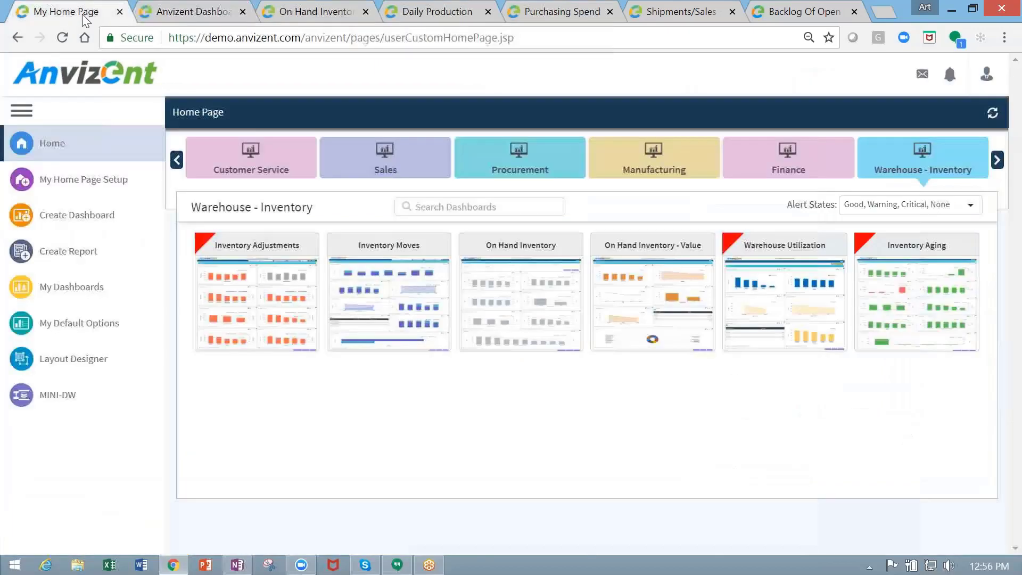
pyautogui.click(217, 253)
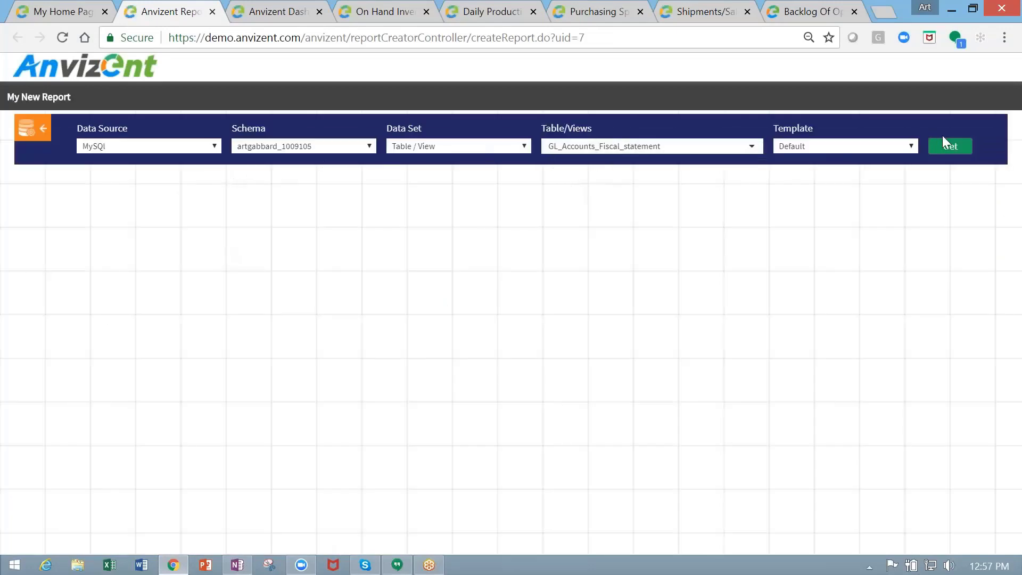
pyautogui.click(950, 151)
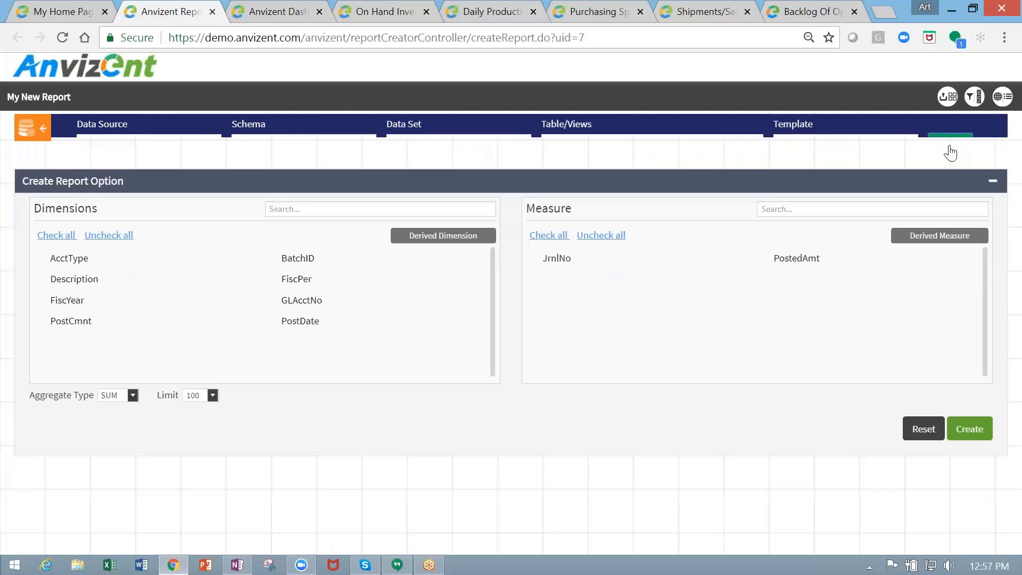
# Create the GL_Accounts_Fiscal_statement report with all dimensions and the PostedAmt measure, and return to the home page
pyautogui.click(57, 212)
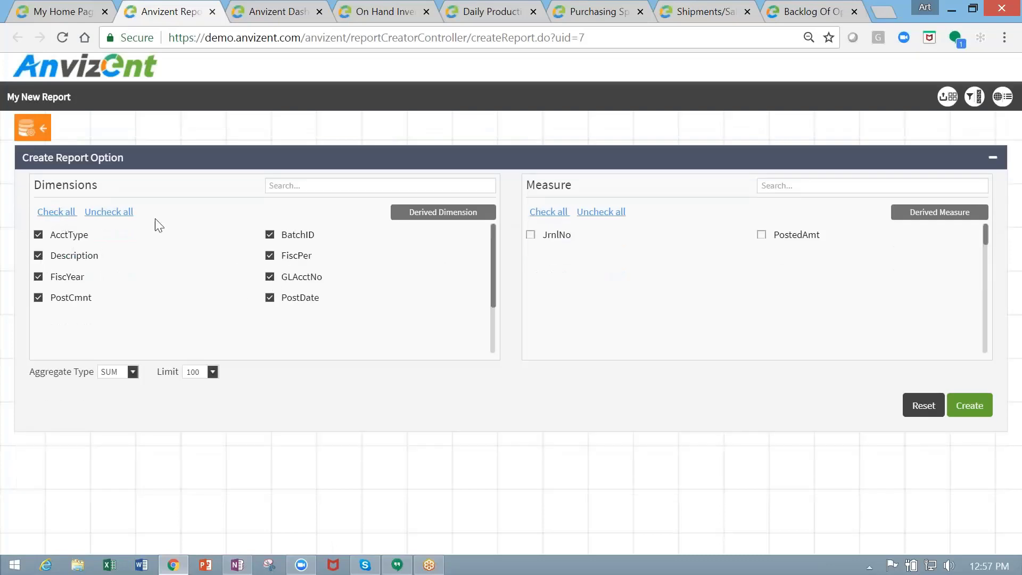
pyautogui.click(761, 234)
pyautogui.click(971, 407)
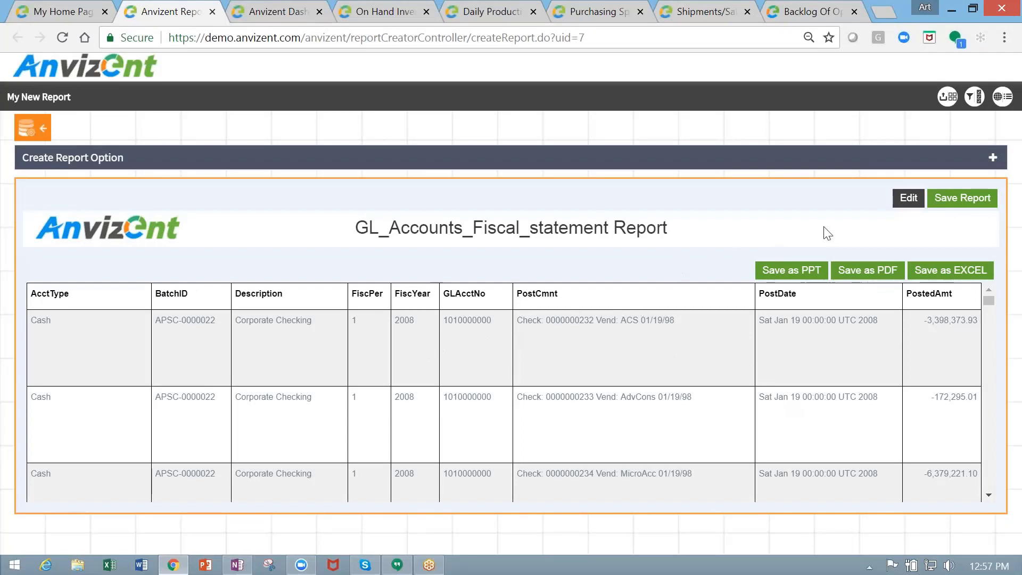
pyautogui.click(40, 11)
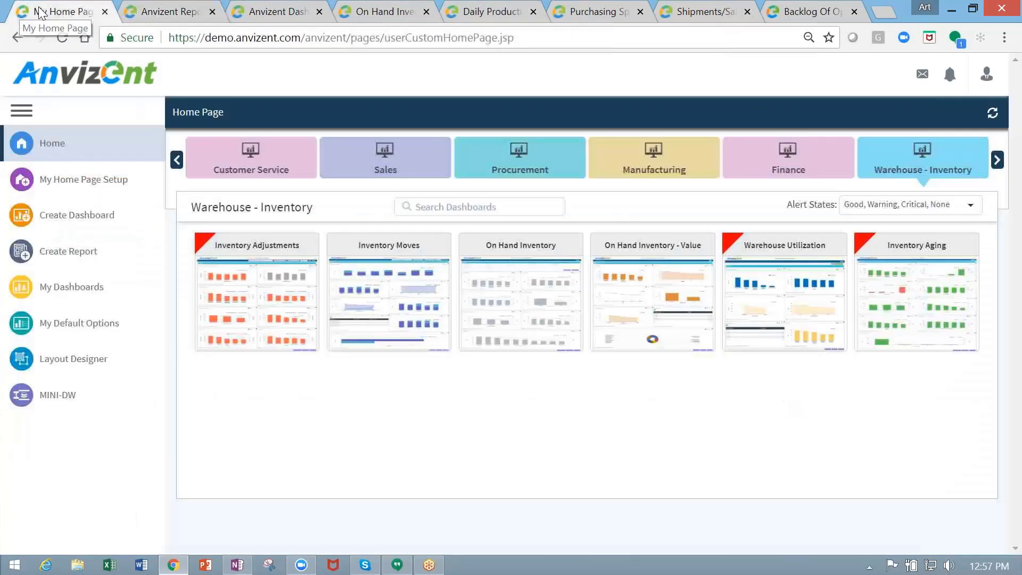